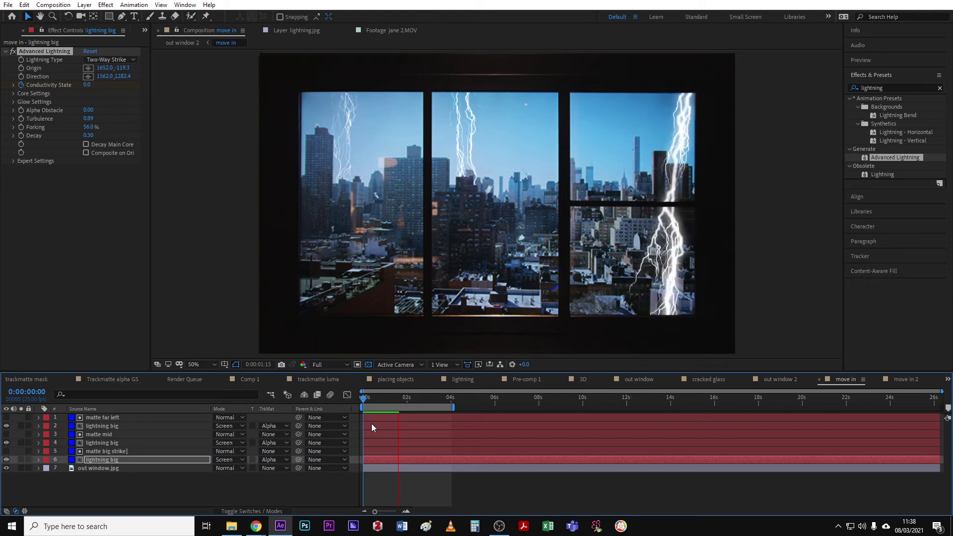
Step: Preview the finished lightning composition and inspect the big strike and middle window matte layers
key("space")
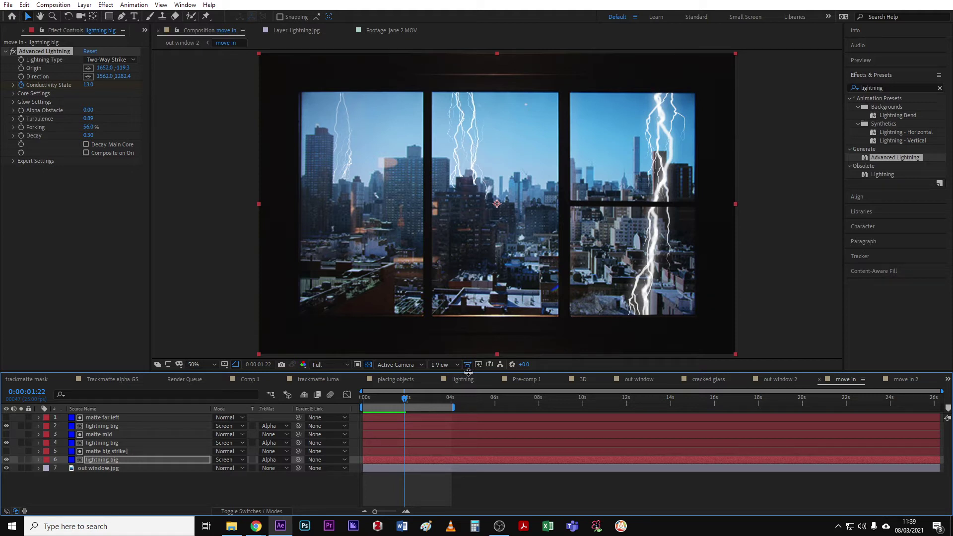
left_click(110, 451)
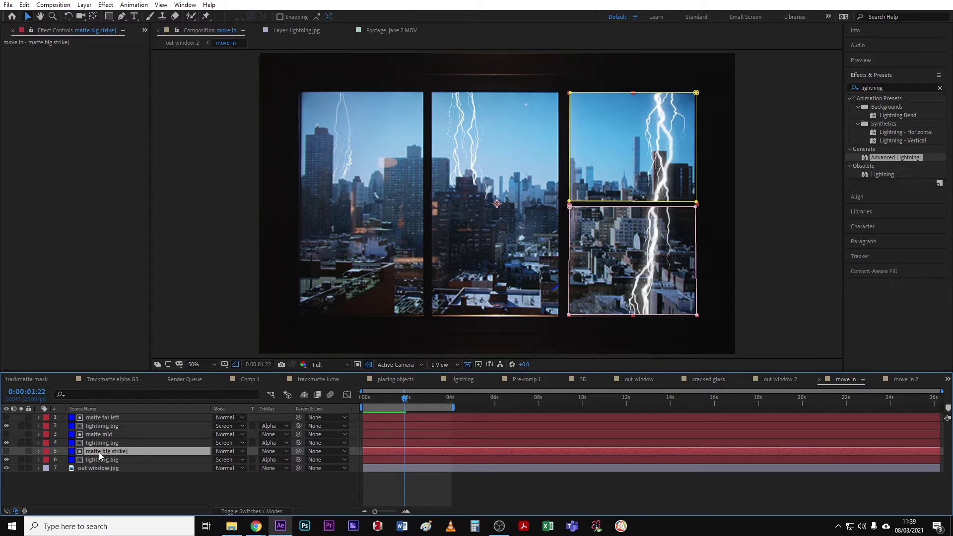
left_click(114, 435)
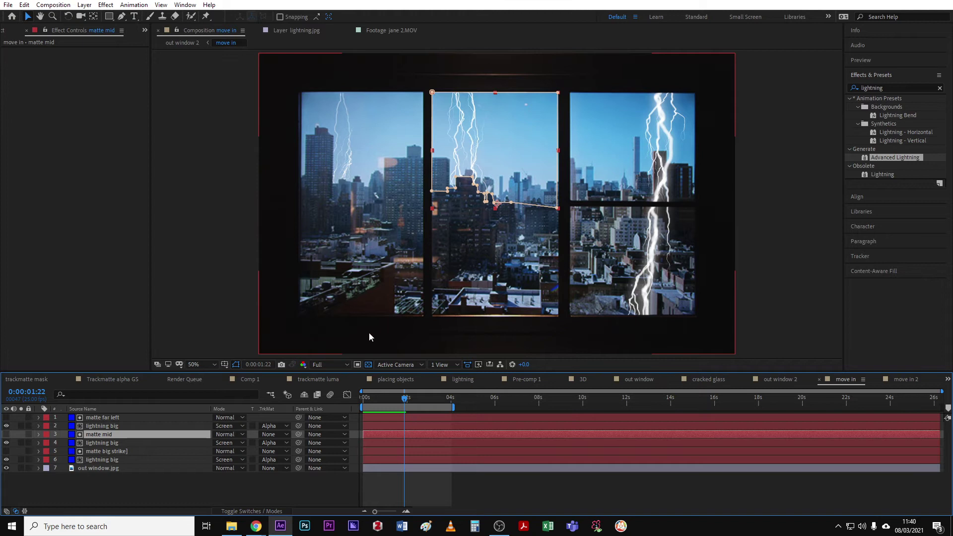
Step: Create a new composition from the out window.jpg footage
left_click(14, 30)
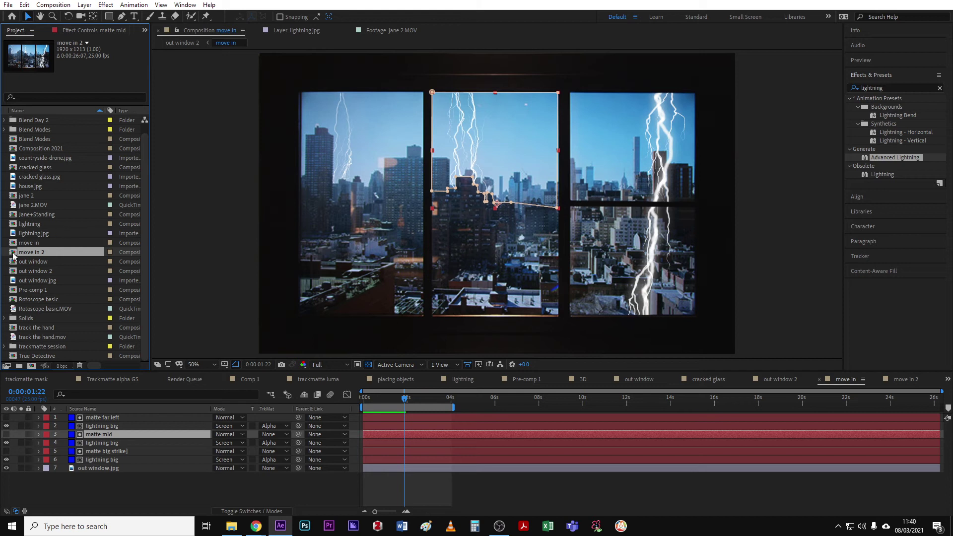
left_click_drag(14, 282, 31, 368)
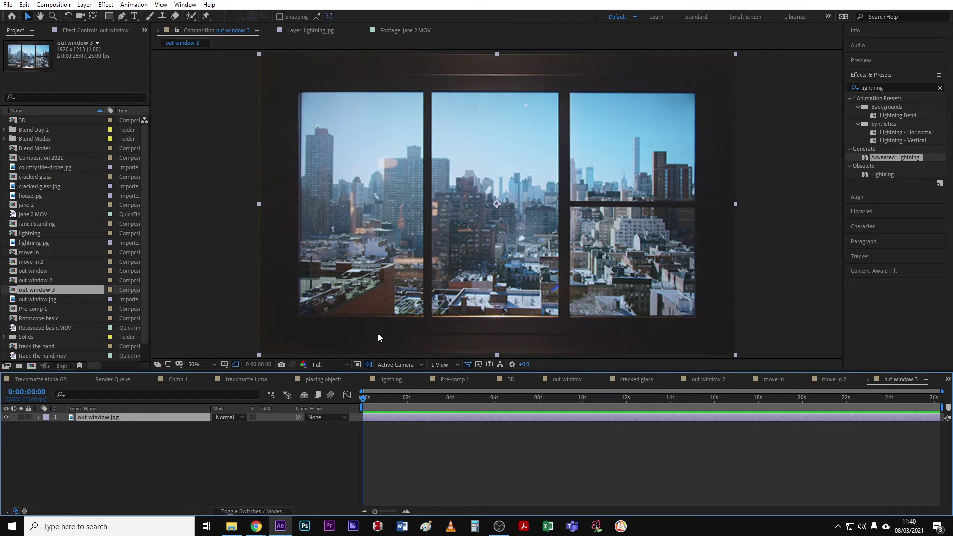
Step: Add a 1920 x 1213 px solid layer named "lightning big" to the new composition
left_click(98, 437)
right_click(97, 436)
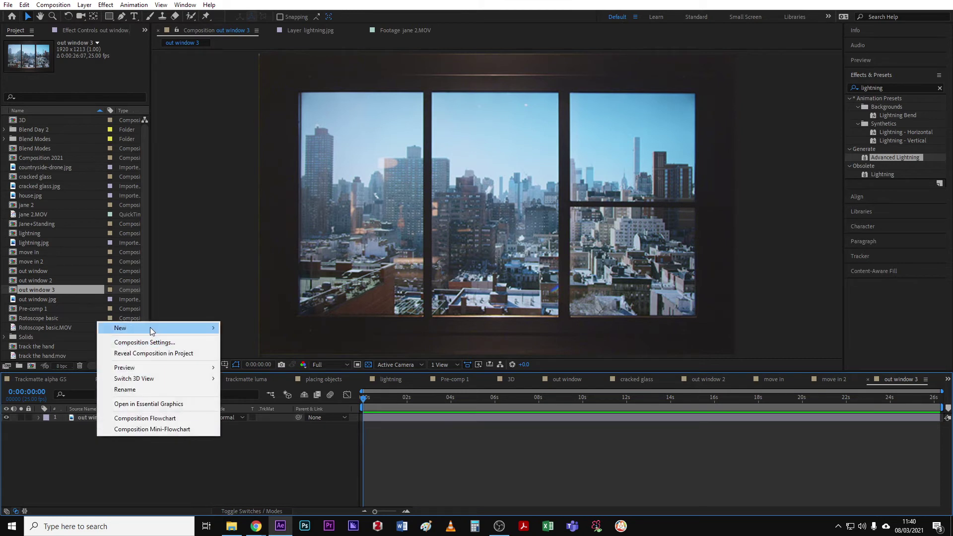
mouse_move(151, 330)
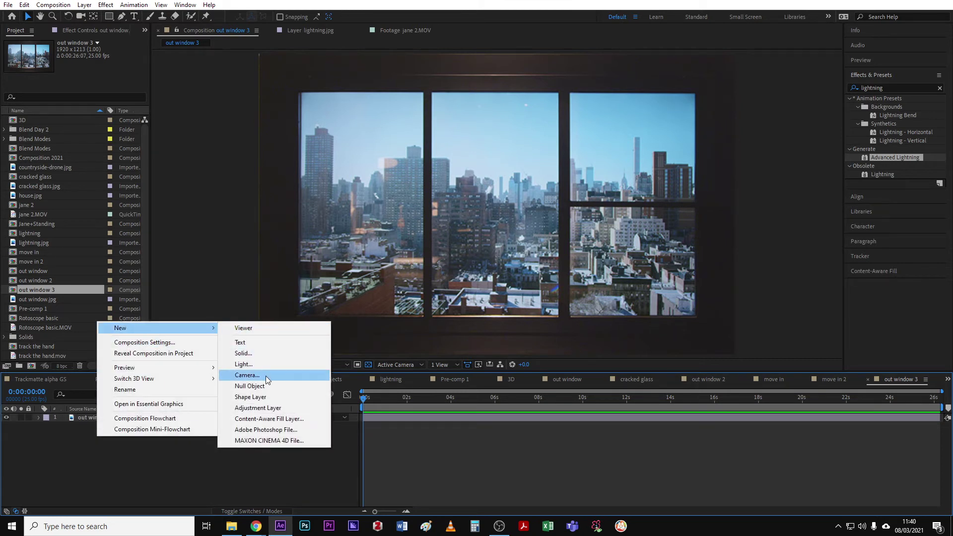
left_click(273, 353)
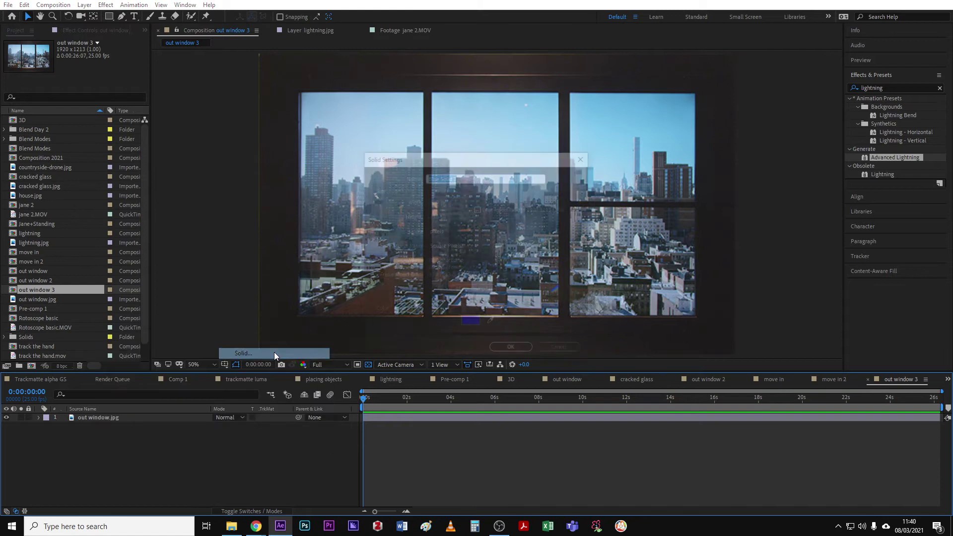
type("l")
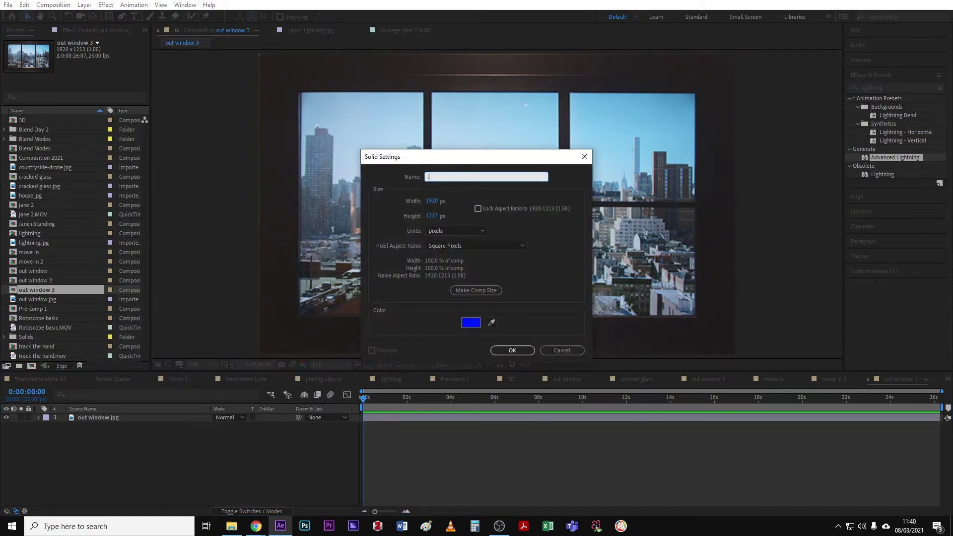
type("ightning big")
left_click(512, 350)
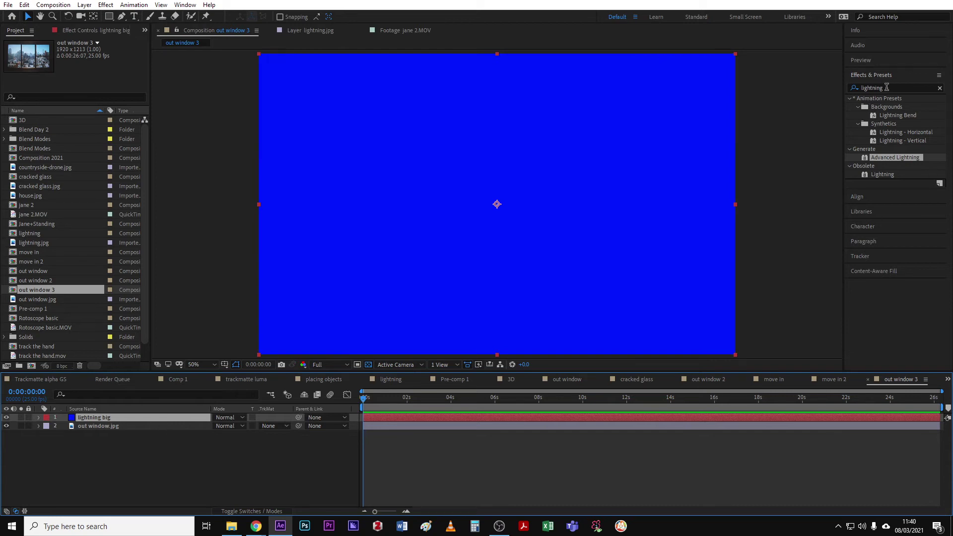
Step: Apply the Advanced Lightning effect to the lightning big solid and set its lightning type to Two-Way Strike
left_click_drag(886, 156, 610, 237)
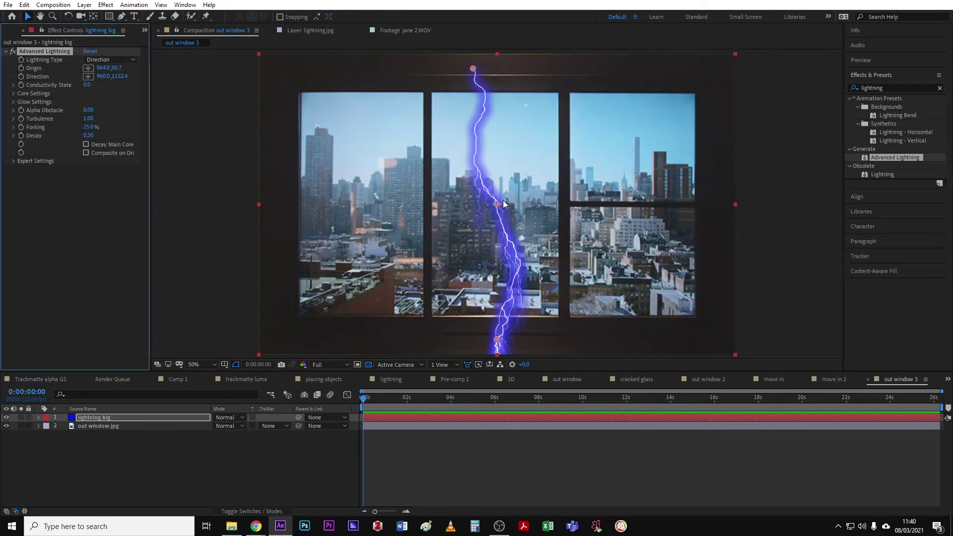
mouse_move(370, 411)
left_mouse_down()
mouse_move(377, 411)
mouse_move(362, 411)
left_mouse_up()
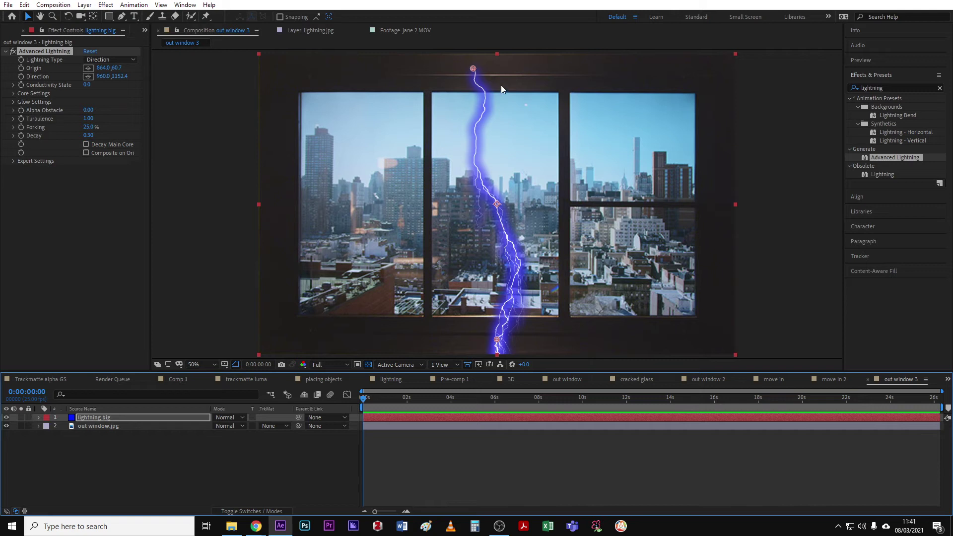
left_click(112, 60)
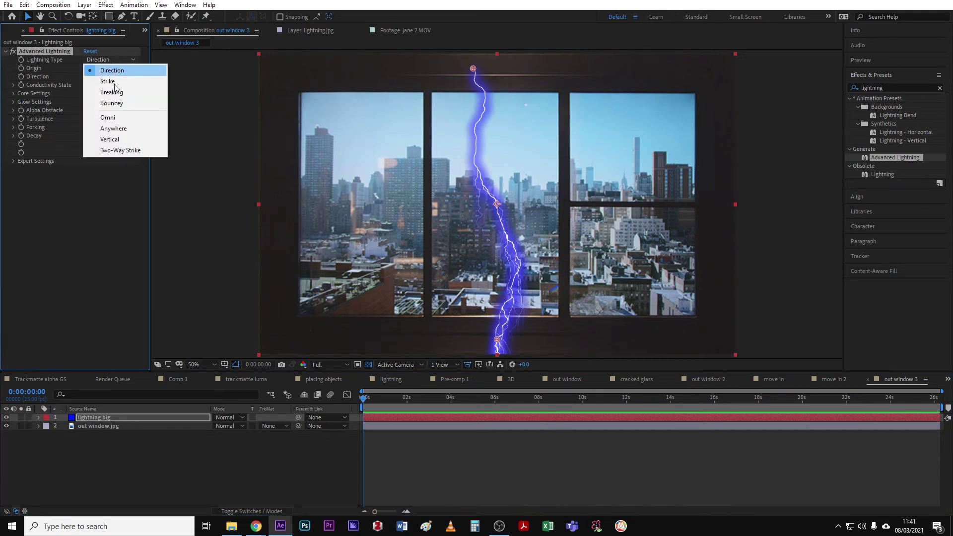
left_click(119, 150)
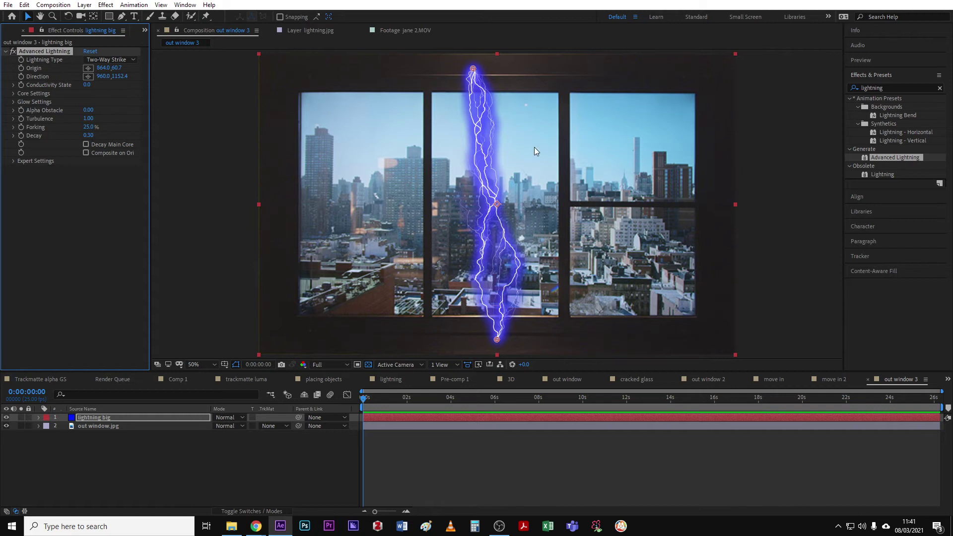
Step: Run the bolt through the right-hand window, with its origin at about 1540, -263 and its direction point at about 1576, 1444
key("comma")
key("comma")
left_click_drag(484, 136, 581, 103)
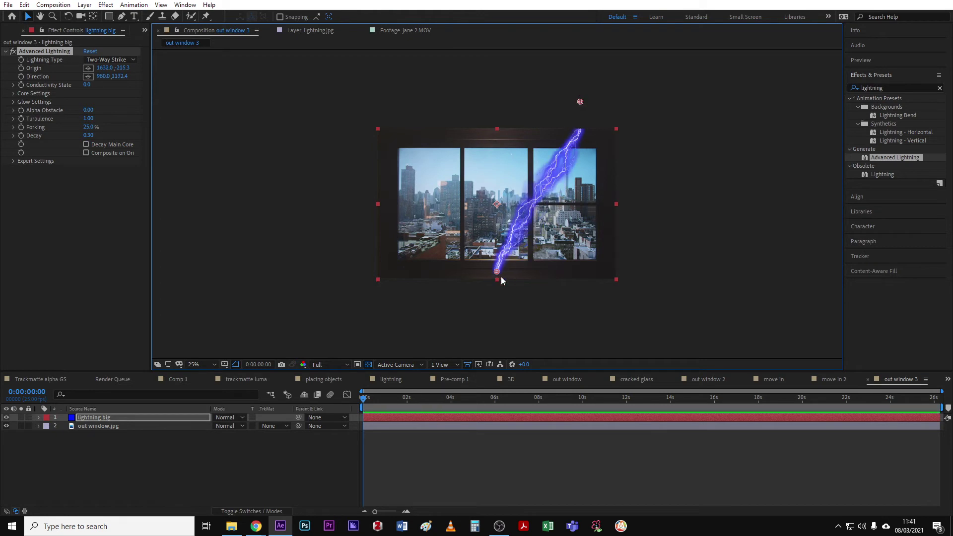
left_click_drag(497, 271, 574, 307)
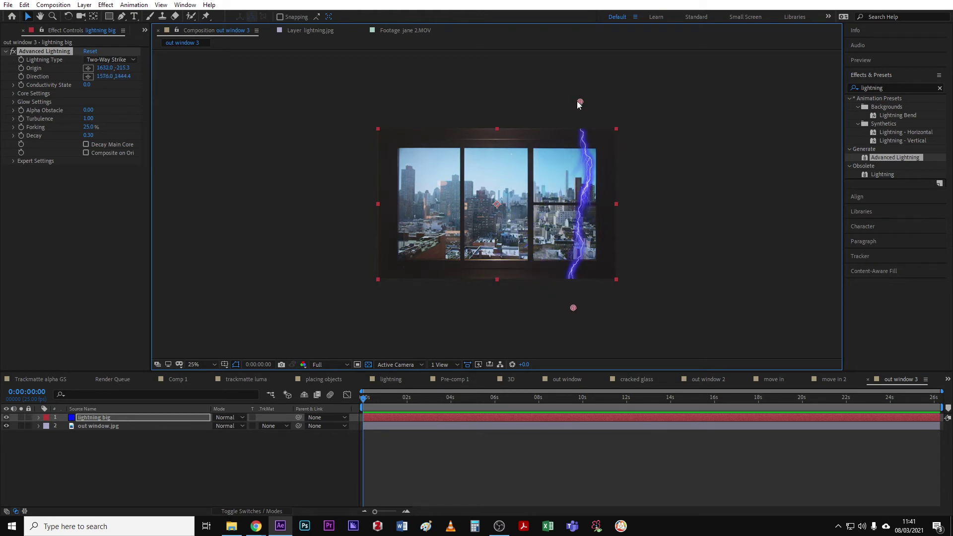
left_click_drag(579, 100, 568, 95)
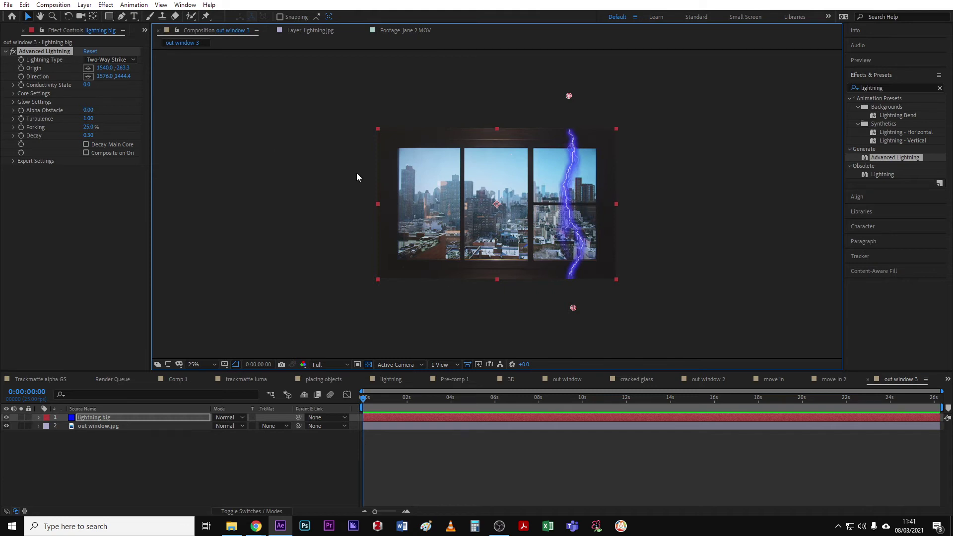
scroll(500, 206, "up", 2)
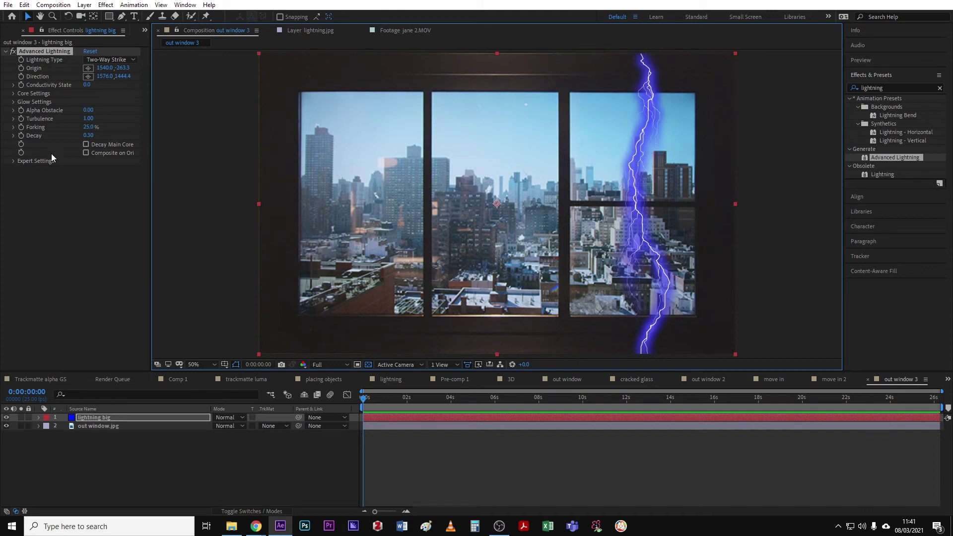
Step: Set the lightning's glow colour to near-black 000003 and the lightning big layer's blending mode to Screen
left_click(11, 101)
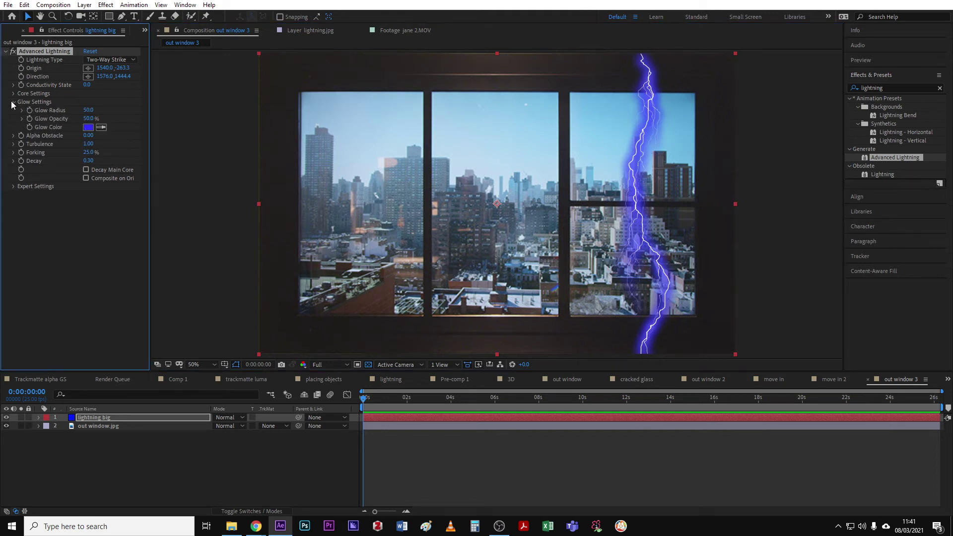
left_click(88, 127)
left_click(138, 149)
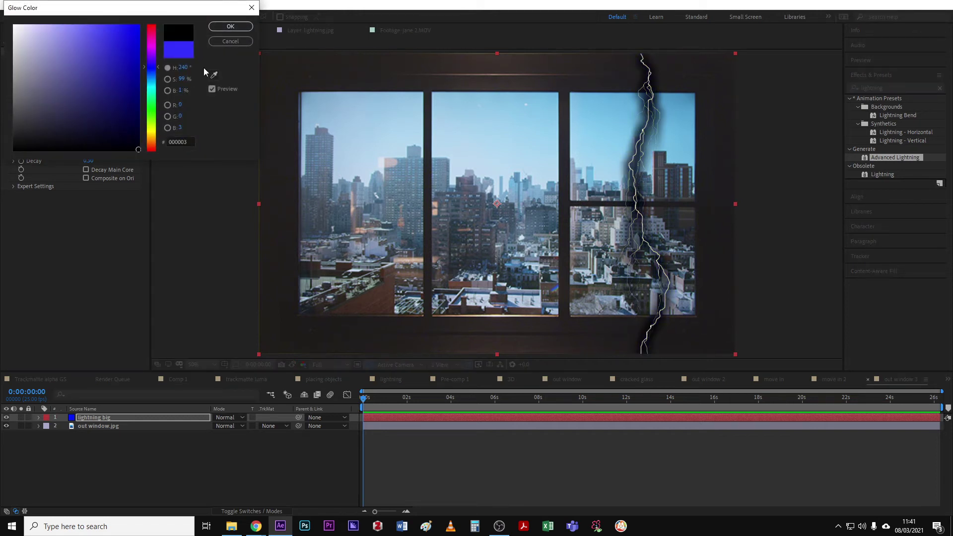
left_click(231, 26)
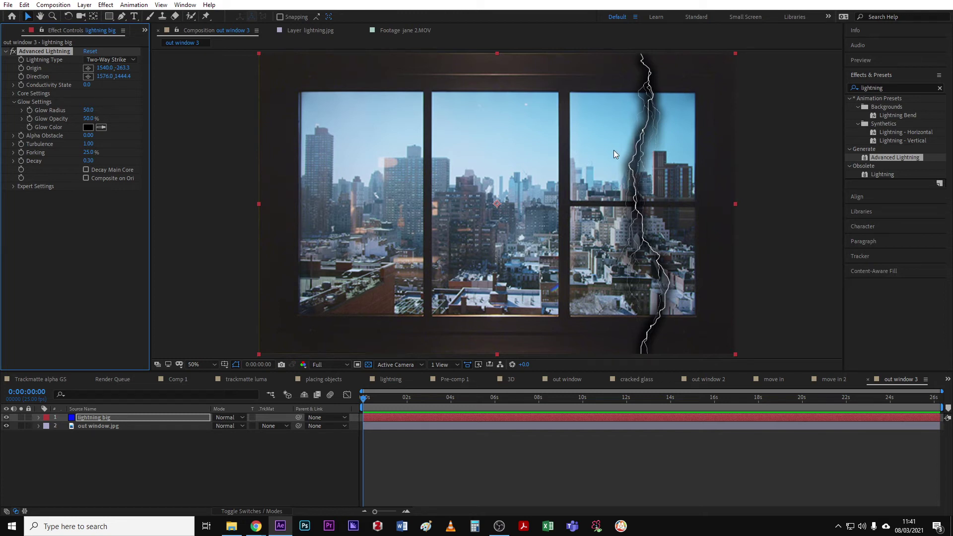
left_click(222, 417)
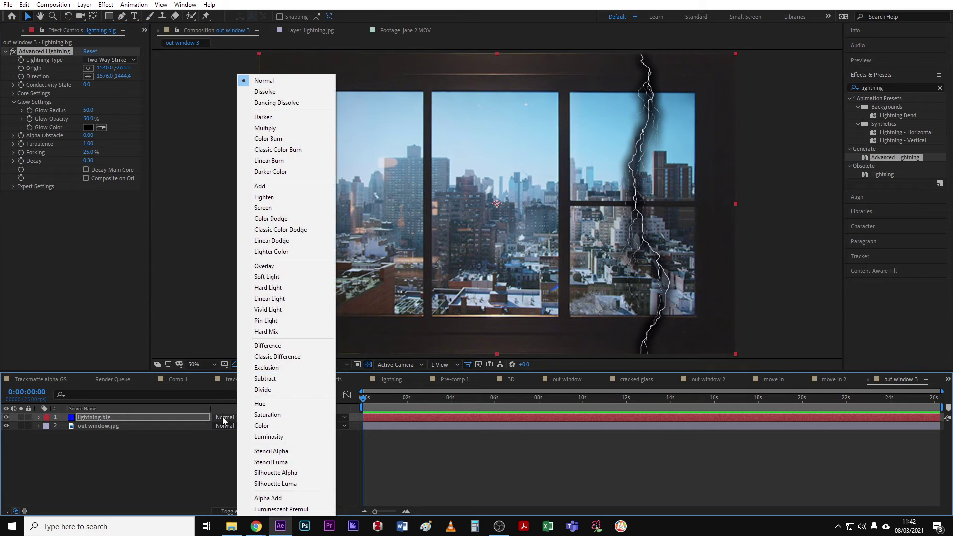
left_click(287, 208)
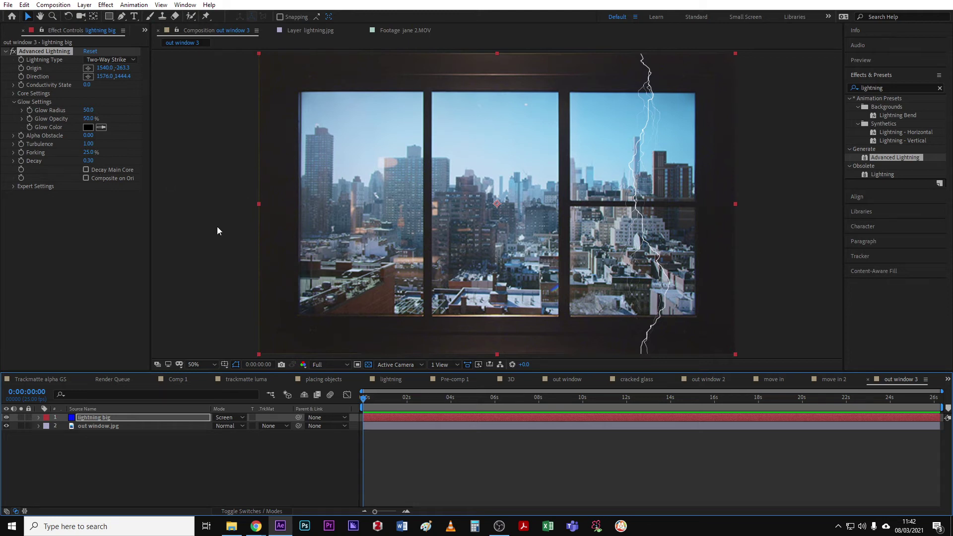
Step: Thicken the bolt by setting the lightning's core radius to 7
left_click(12, 94)
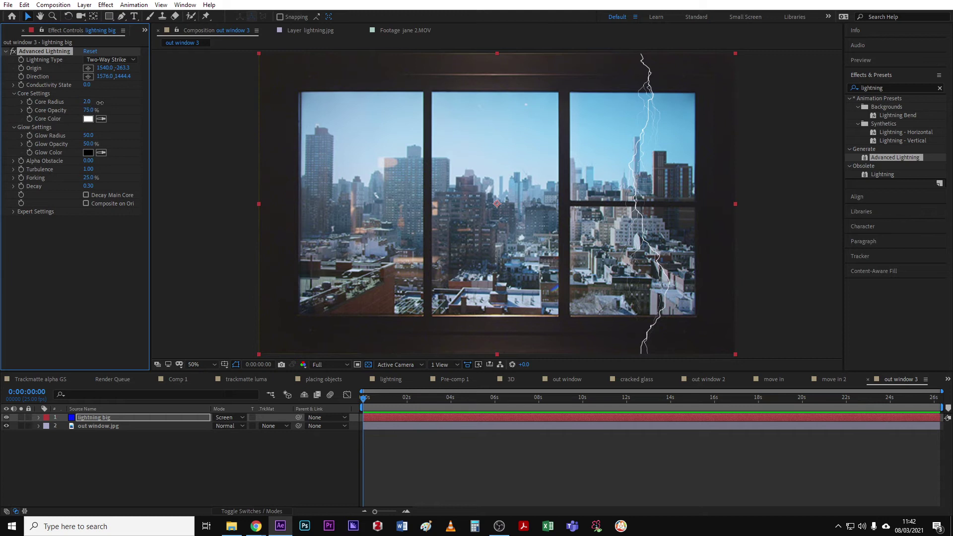
left_click_drag(99, 102, 417, 133)
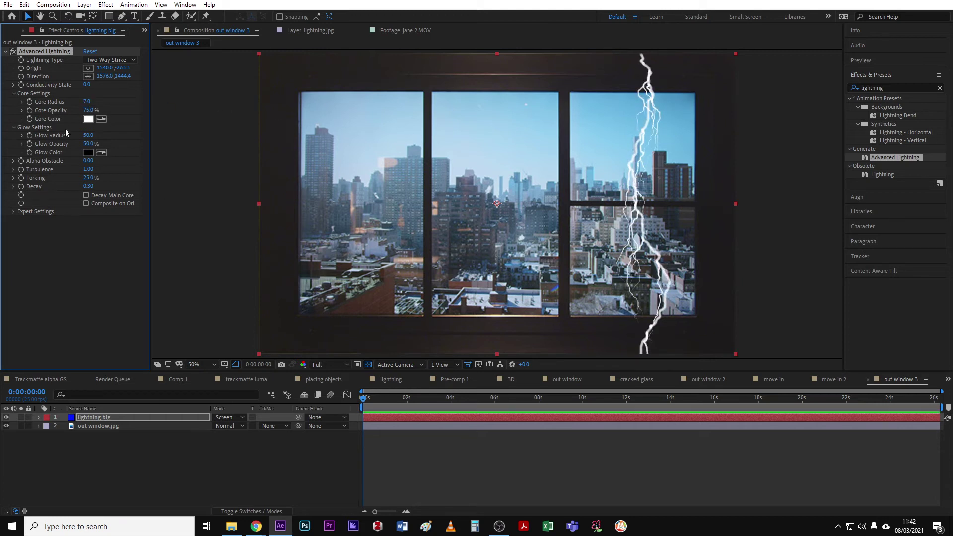
Step: Try Complexity values of 10 and 5 in the lightning's expert settings, ending at 6
left_click(12, 213)
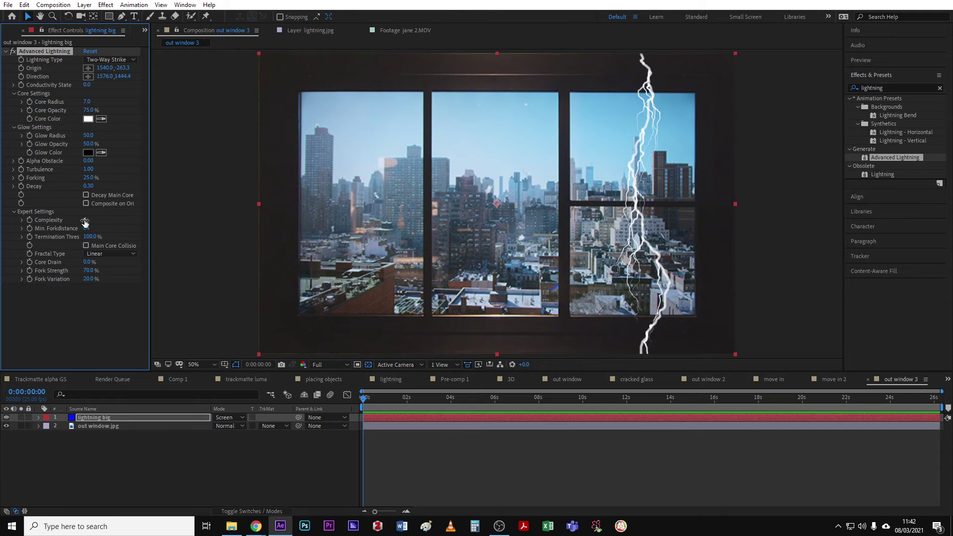
left_click_drag(84, 222, 95, 220)
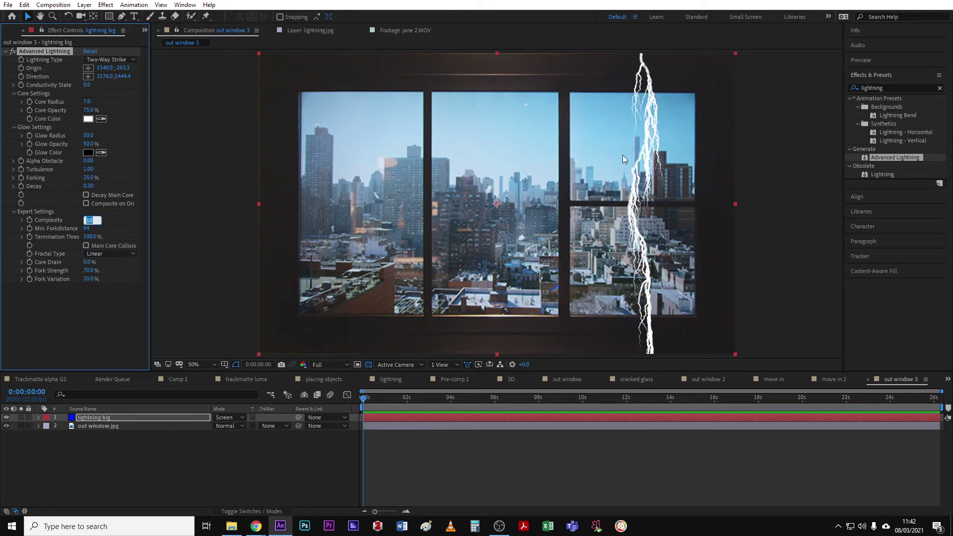
type("5")
key("Return")
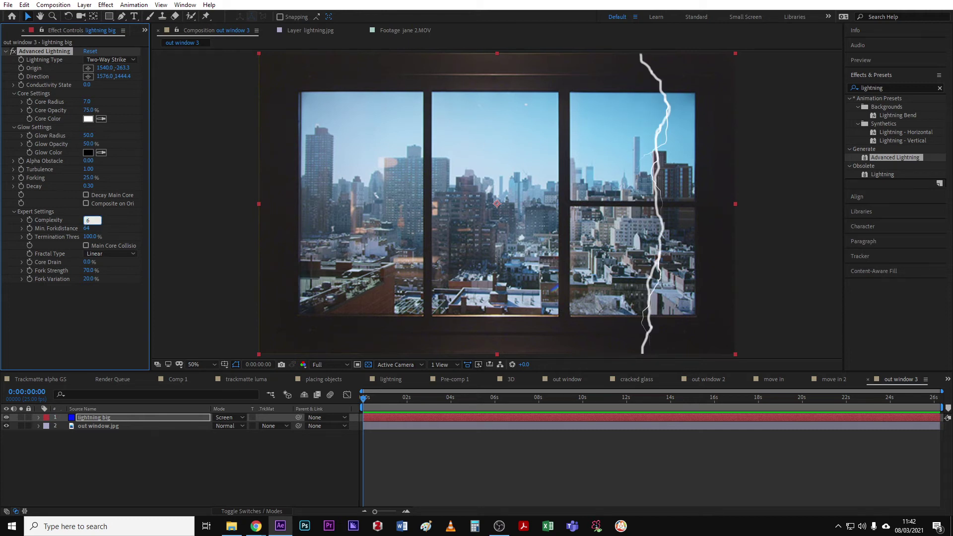
key("Return")
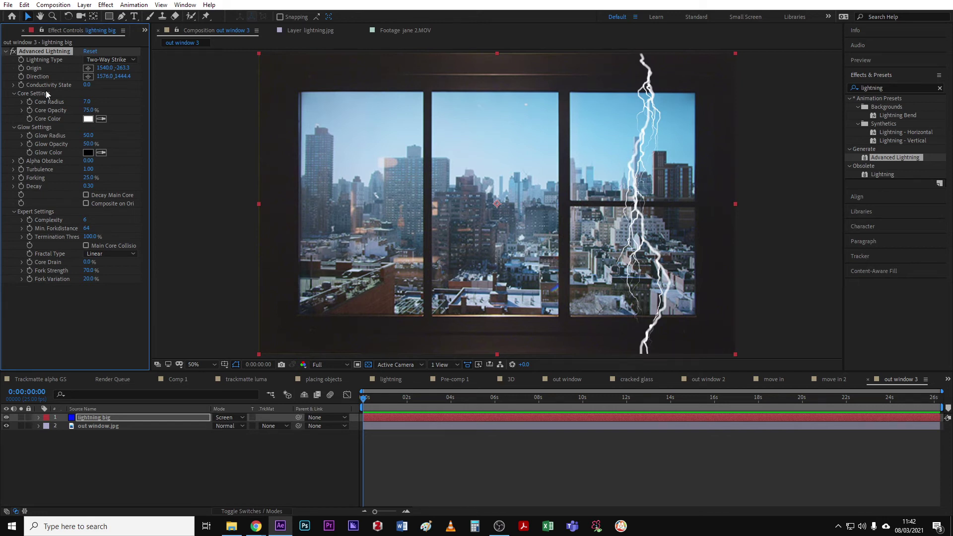
Step: Animate Conductivity State from 0 at the first frame to 13 at 0:00:03:24, and play the composition from the start
left_click(355, 407)
key("space")
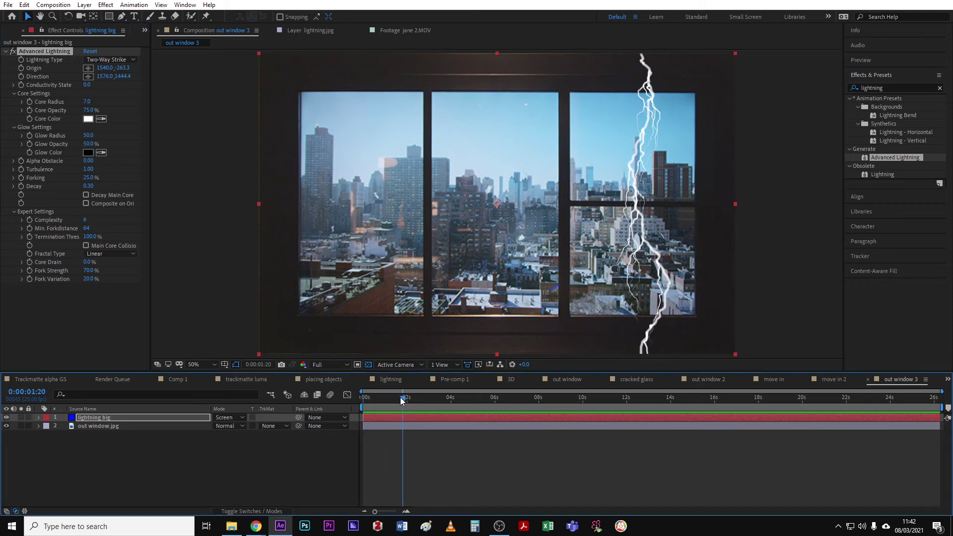
key("space")
left_click(13, 85)
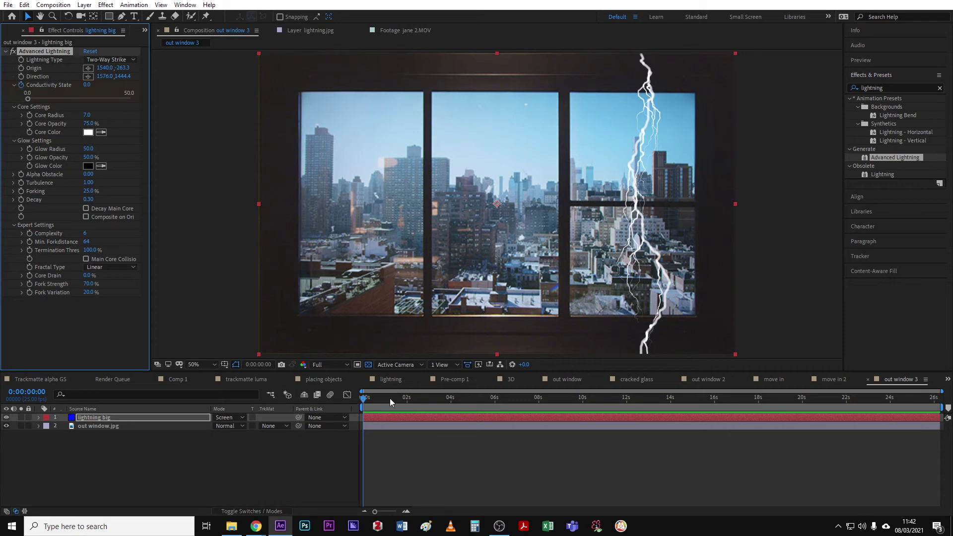
left_click(450, 398)
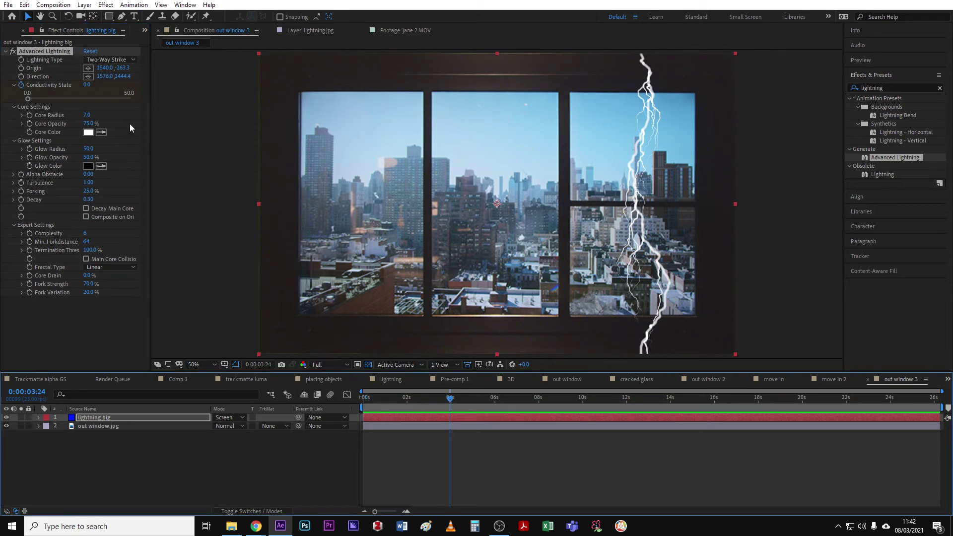
left_click_drag(32, 98, 55, 102)
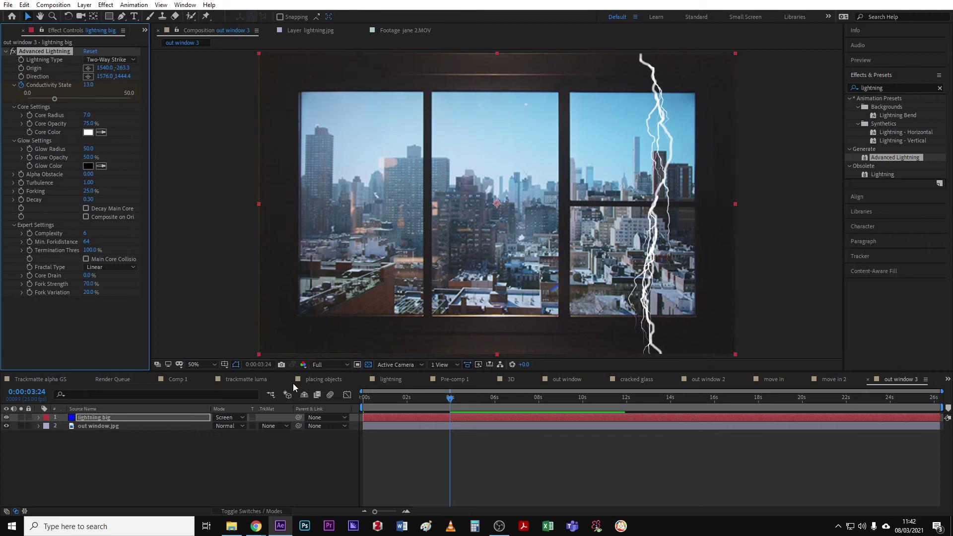
left_click_drag(449, 400, 347, 405)
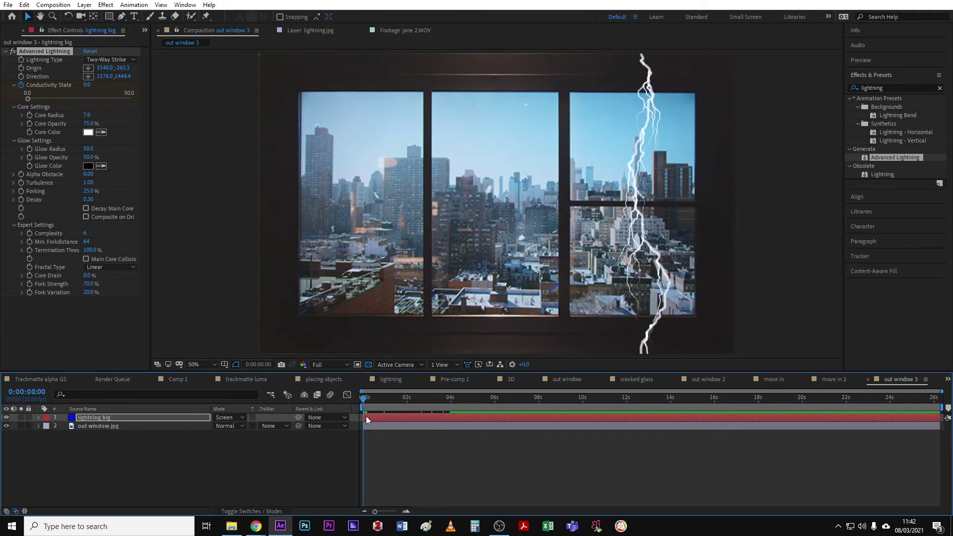
key("space")
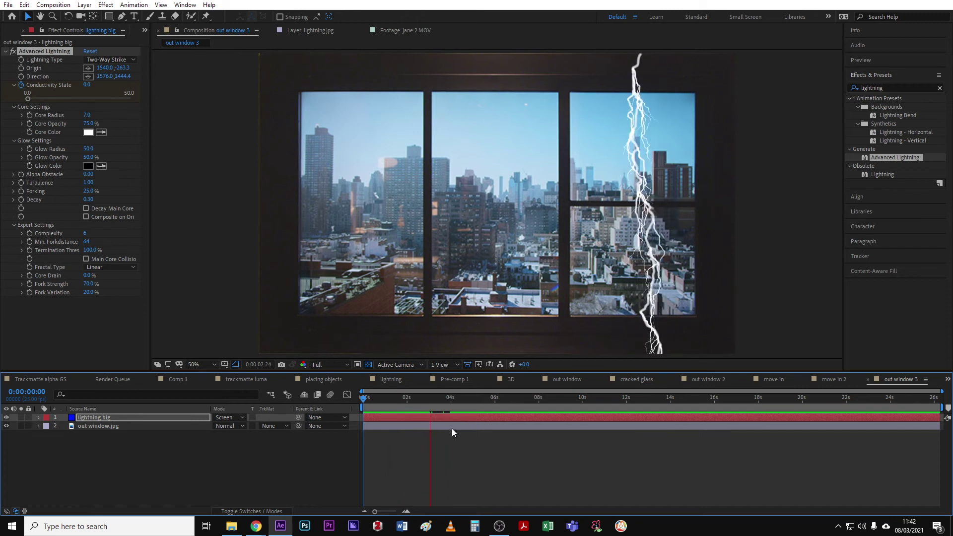
Step: End the composition's work area at 0:00:03:17 and move the current time to 0:00:01:18
left_click(444, 399)
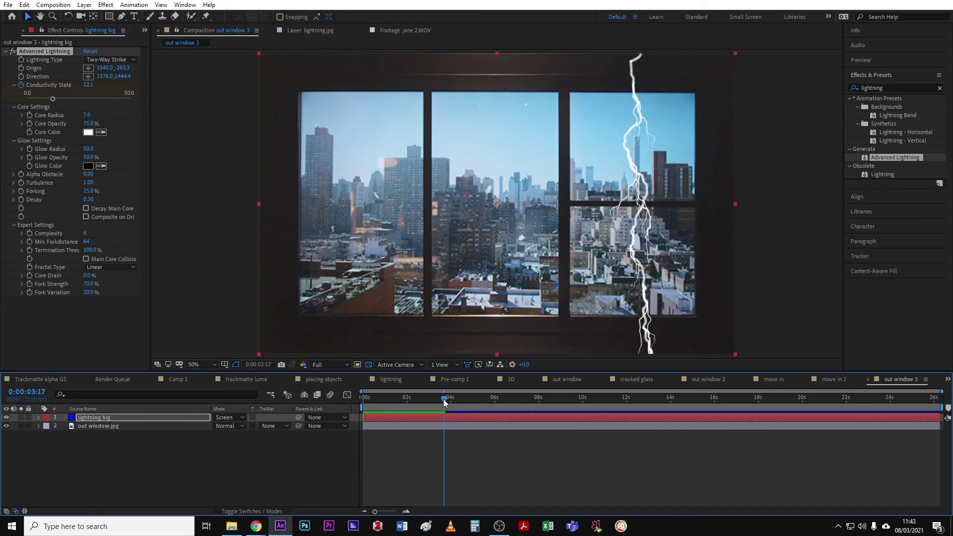
key("n")
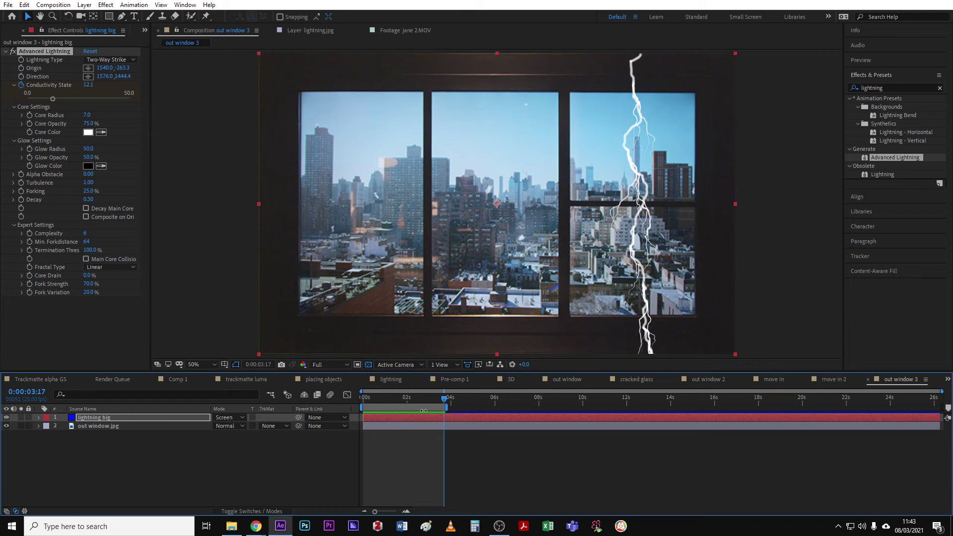
left_click_drag(440, 402, 400, 406)
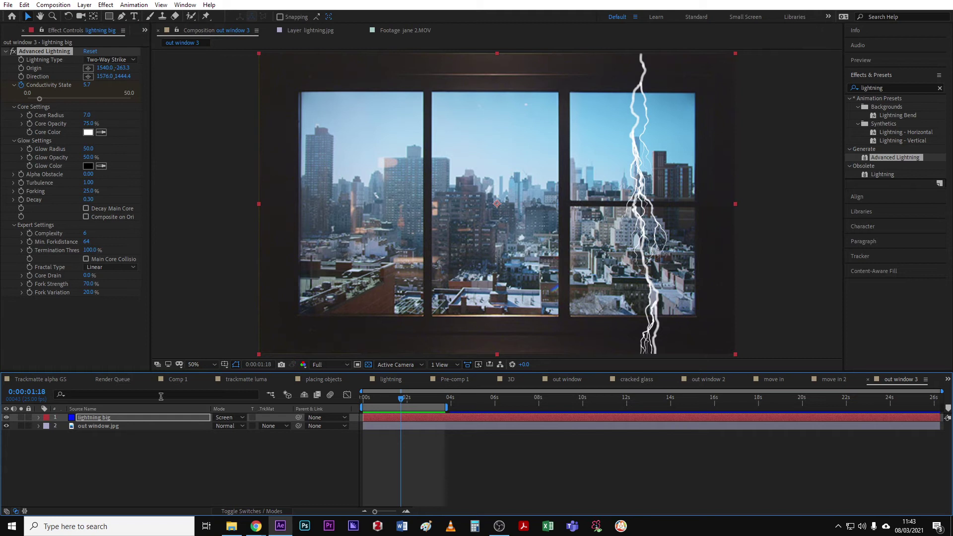
Step: Create a solid named matte big strike above the lightning big layer and hide it
right_click(114, 457)
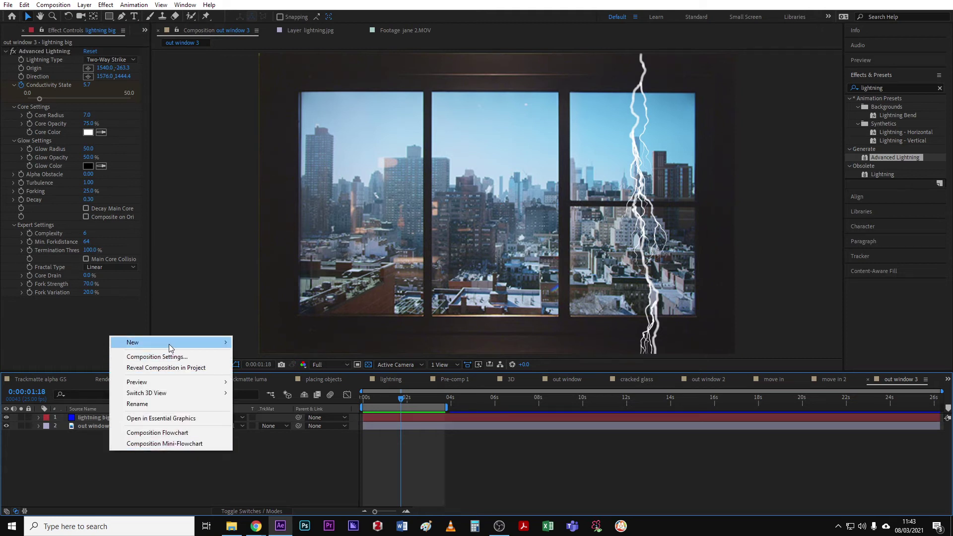
mouse_move(171, 342)
left_click(302, 367)
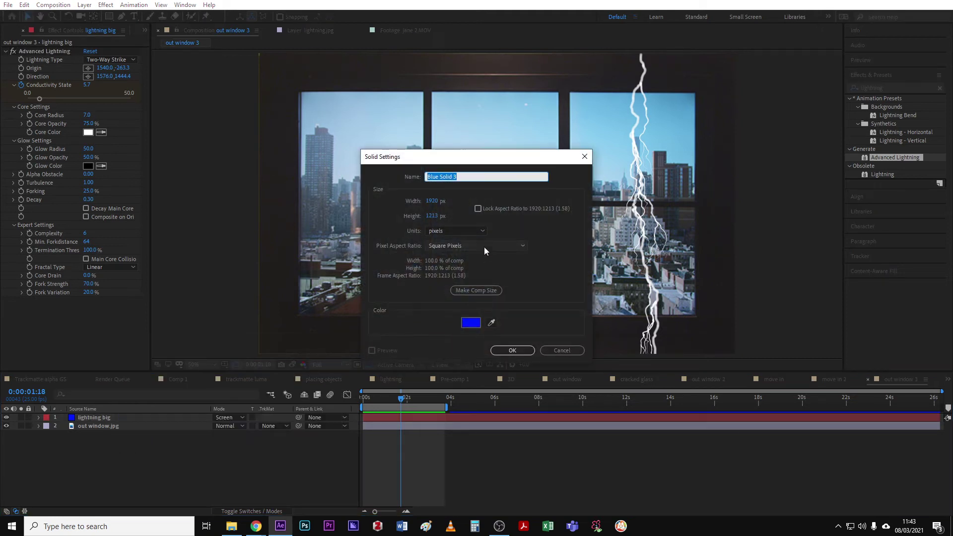
type("matte big strike")
key("Return")
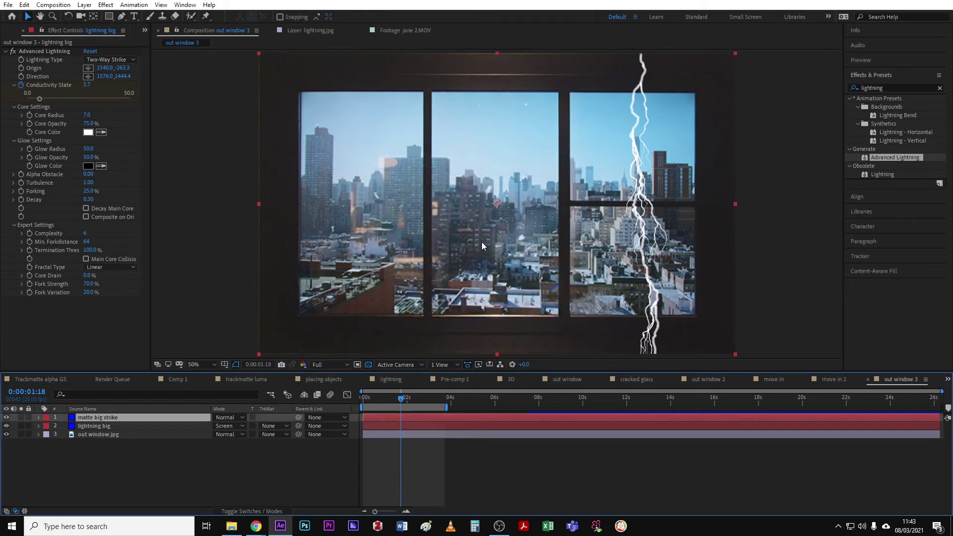
left_click(6, 418)
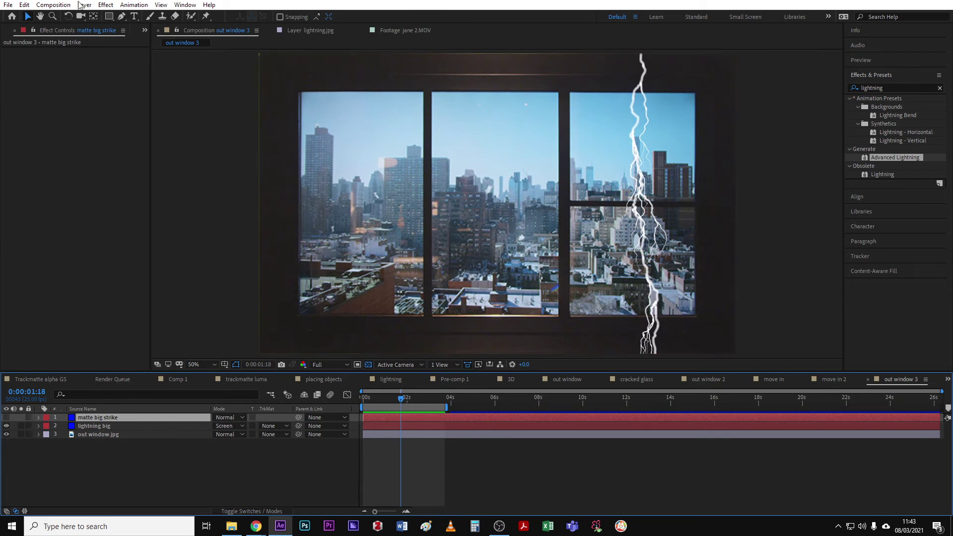
Step: Draw a closed four-point mask with the Pen tool on matte big strike around the window's upper-right glass pane
left_click(121, 16)
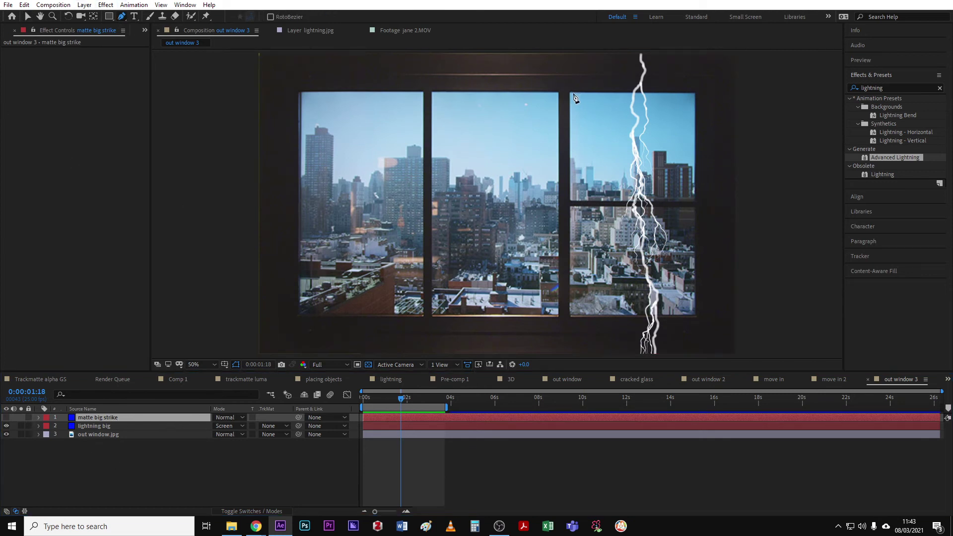
left_click(569, 93)
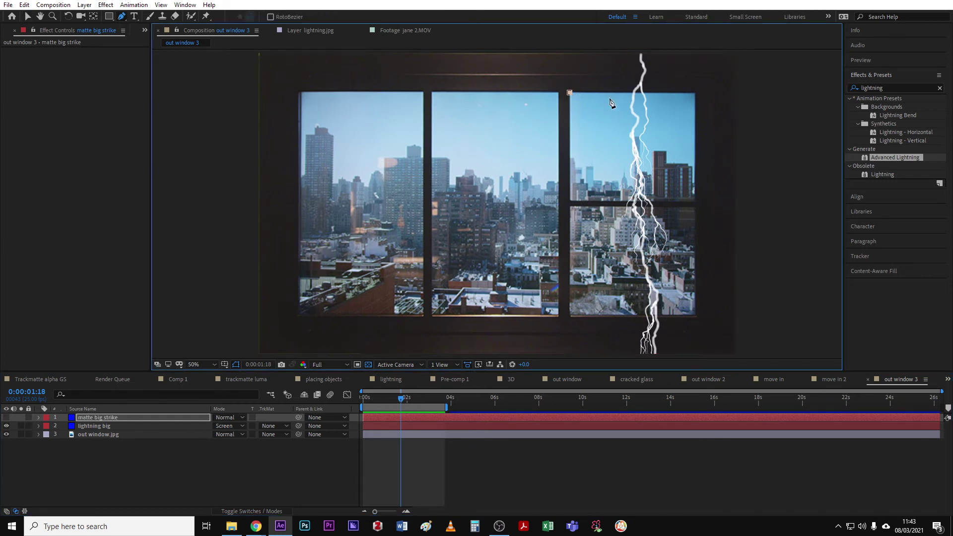
left_click(695, 92)
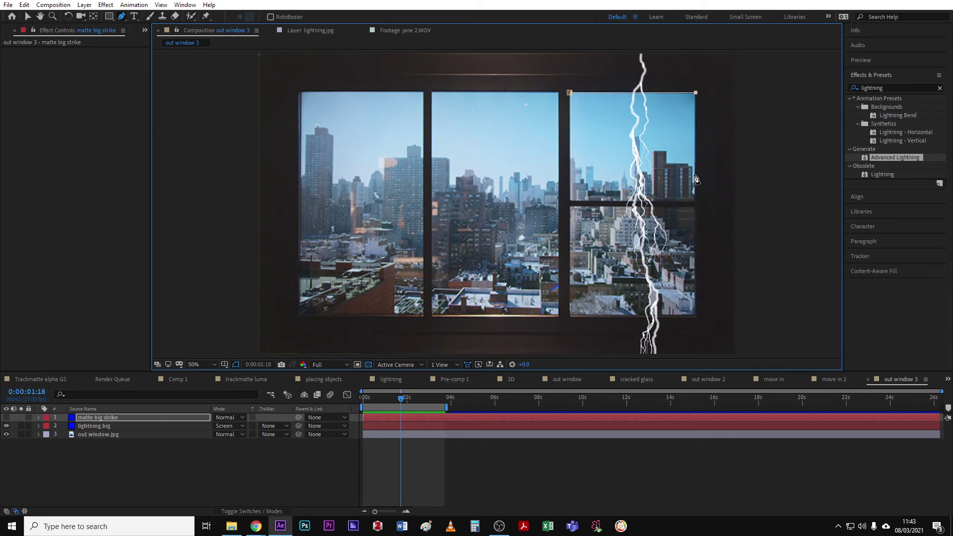
left_click(695, 201)
left_click(569, 200)
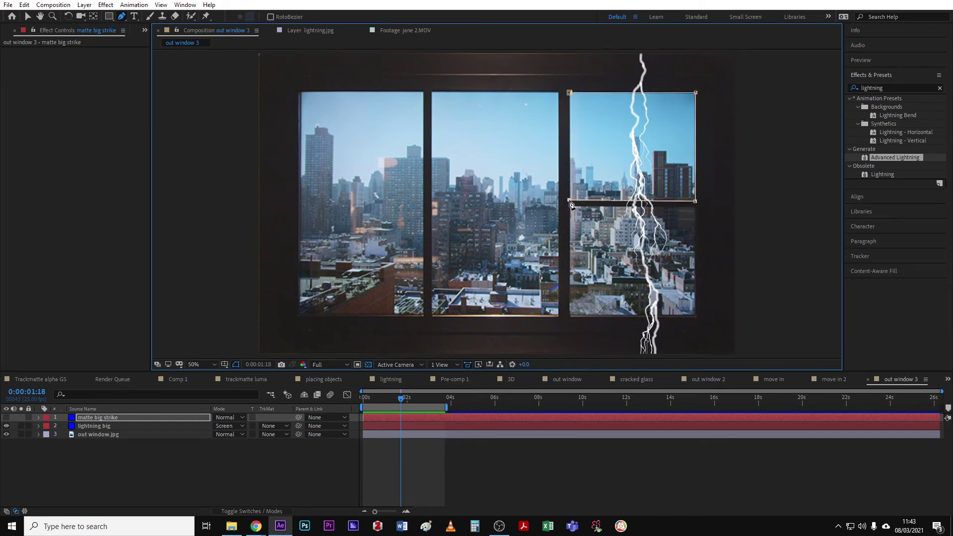
left_click(570, 93)
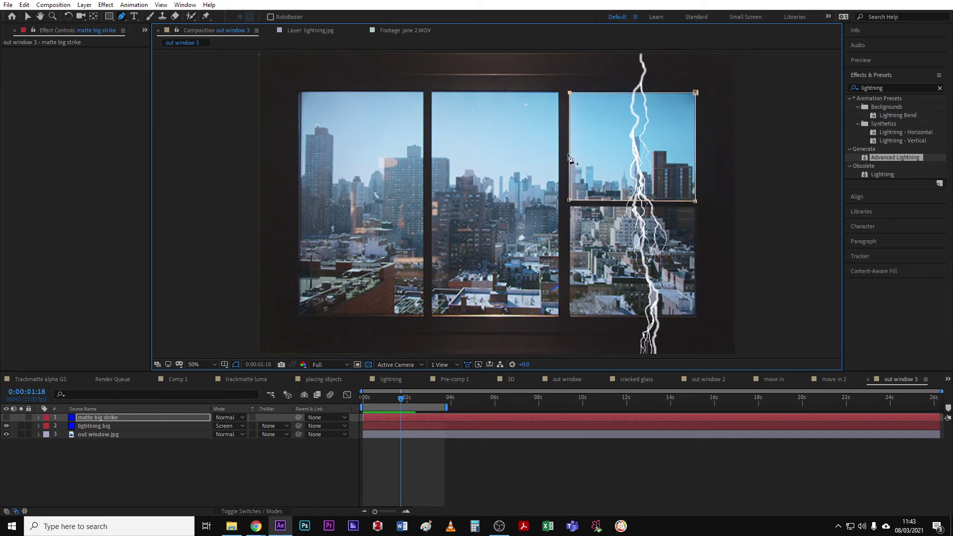
Step: Add a second four-point mask around the lower-right glass pane and adjust its upper-right corner to fit the frame
left_click(570, 205)
left_click(696, 209)
left_click(696, 315)
left_click(569, 314)
left_click(570, 206)
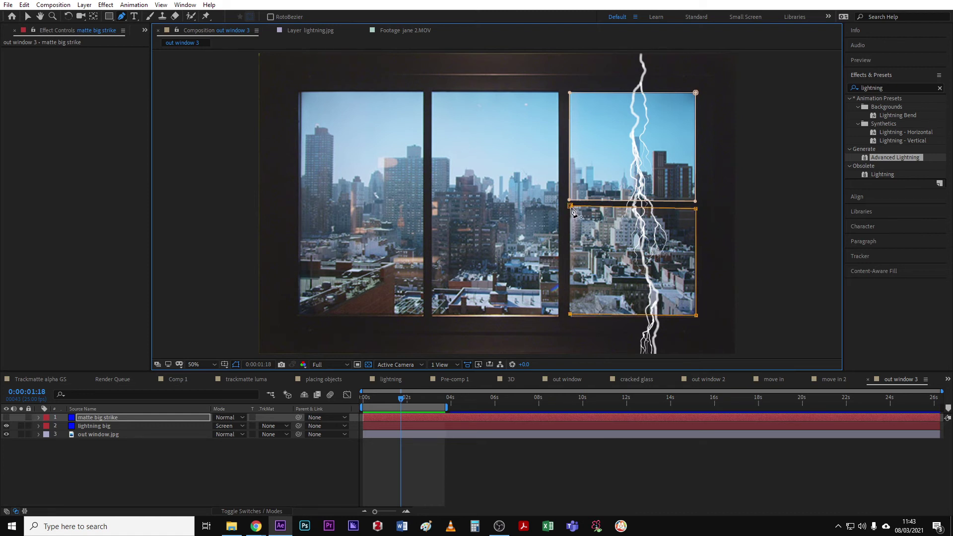
left_click(569, 205)
left_click_drag(697, 212, 696, 211)
Step: Feather Mask 1 and Mask 2 of matte big strike by 4 pixels together, and collapse the layer's properties
left_click(88, 418)
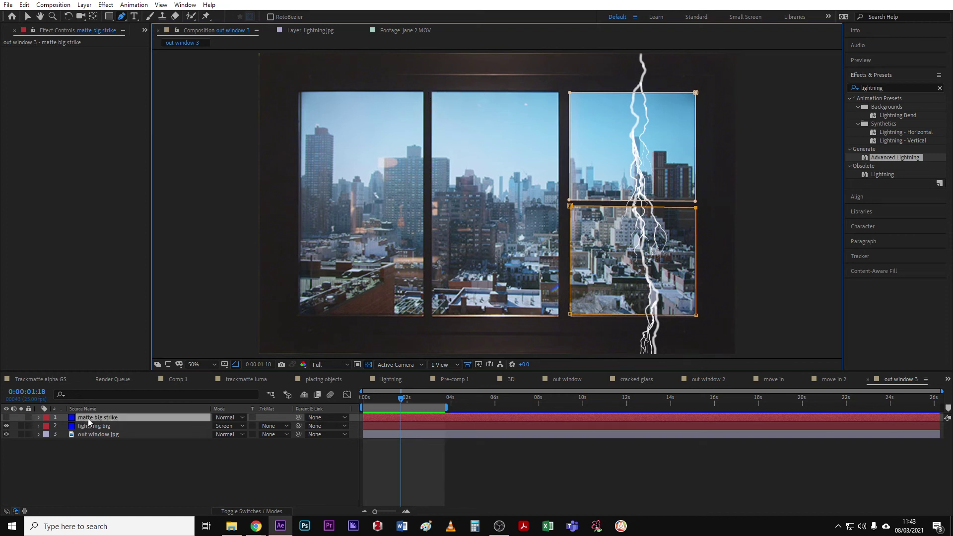
key("f")
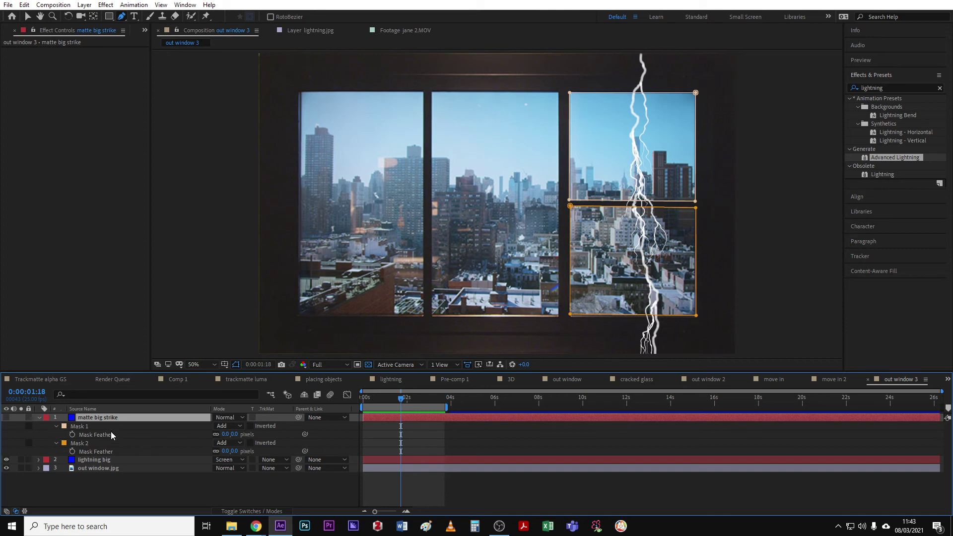
left_click(107, 428)
left_click(111, 443, "shift")
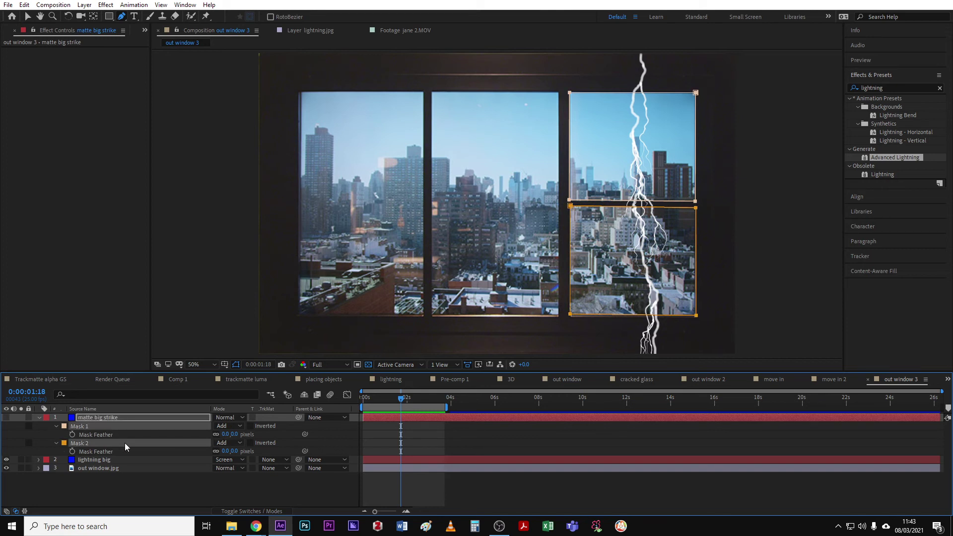
left_click(227, 434)
type("4")
key("Return")
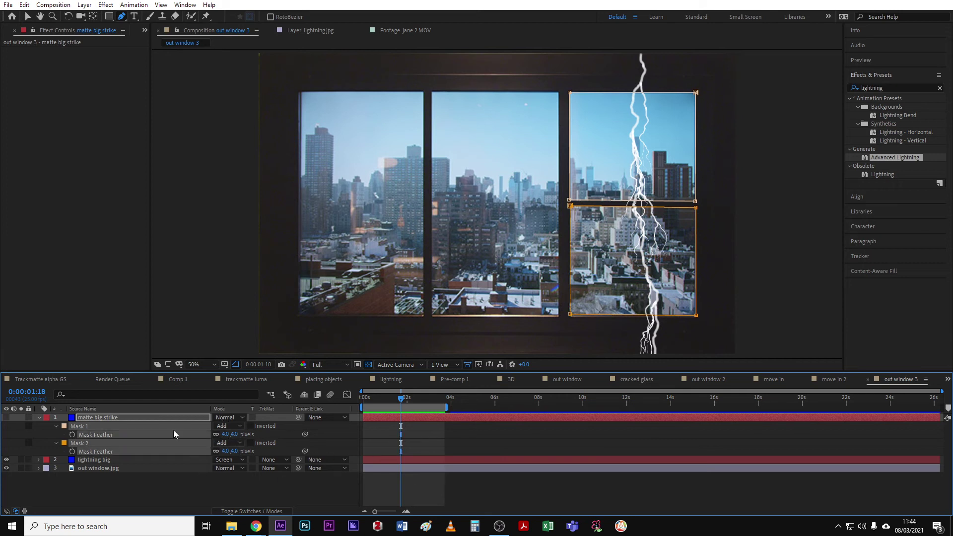
left_click(38, 417)
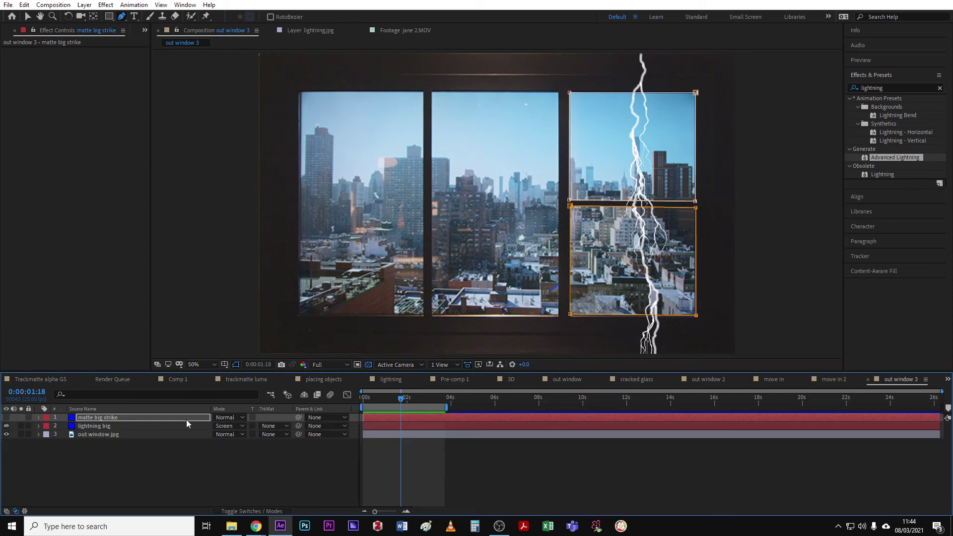
Step: Set the lightning big layer's track matte to Alpha Matte "matte big strike" and preview the masked strike
left_click(151, 426)
left_click(280, 428)
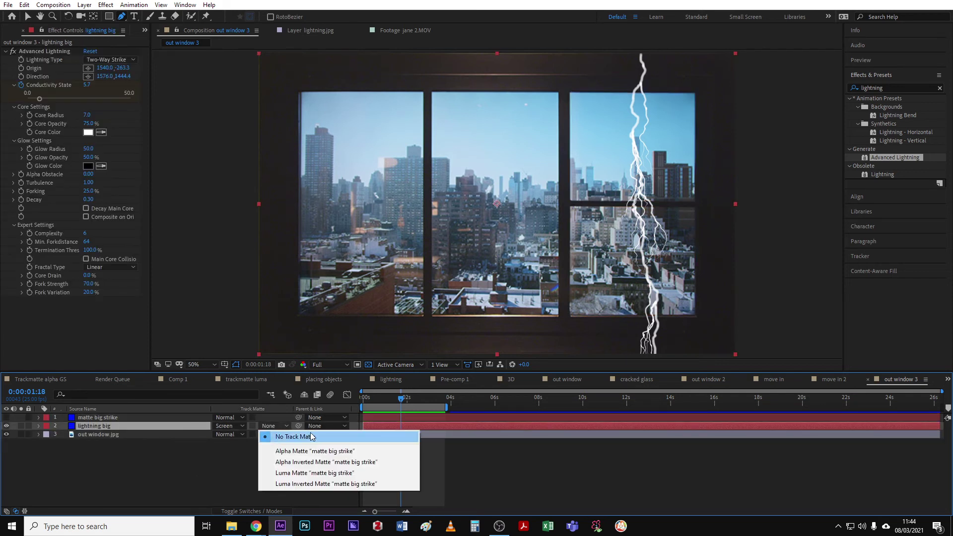
left_click(313, 451)
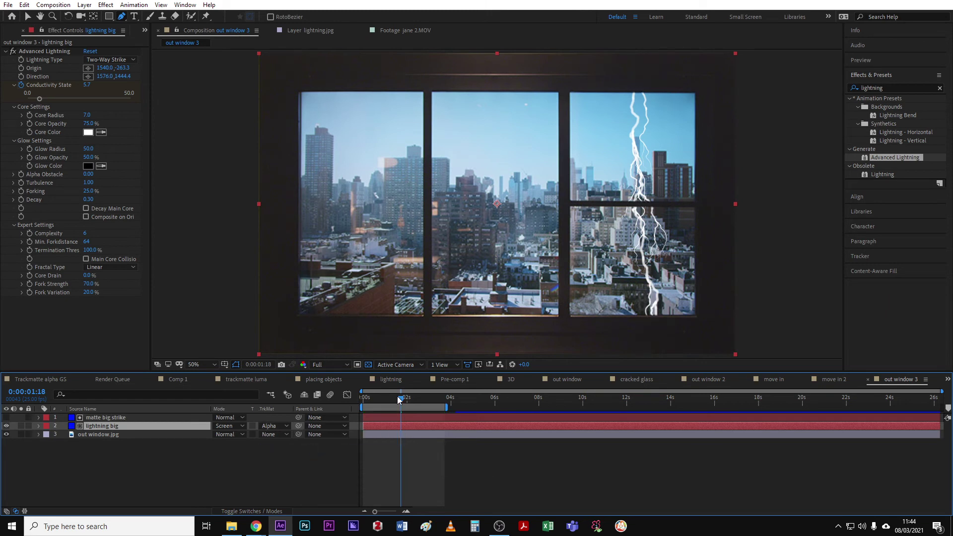
key("space")
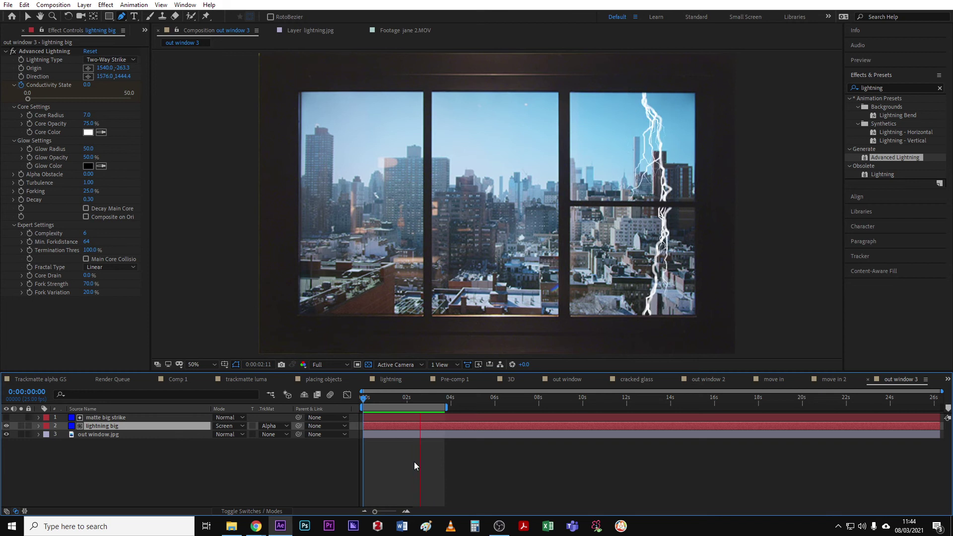
key("space")
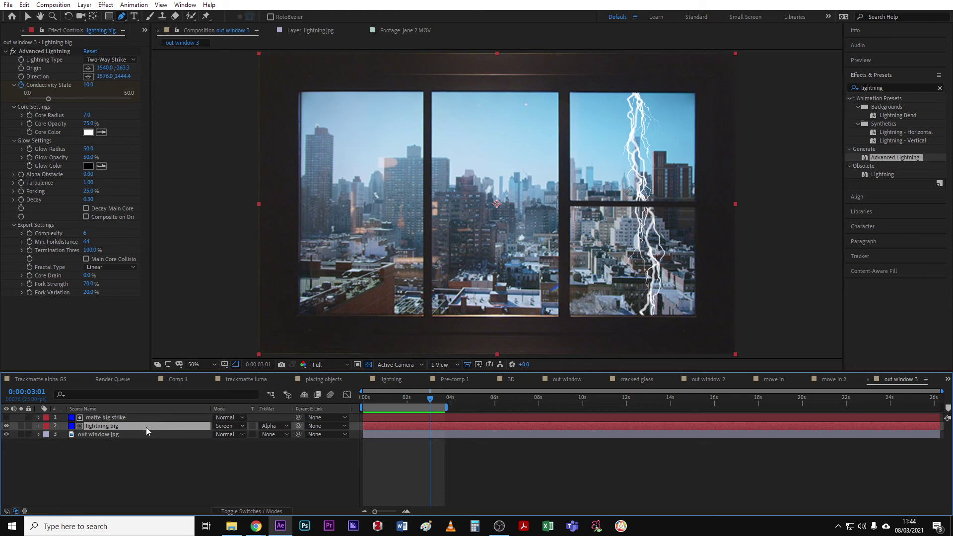
Step: Duplicate the lightning big layer, place the copy above matte big strike, and rename it lightning mid
key("ctrl+d")
left_click_drag(132, 429, 104, 421)
key("Return")
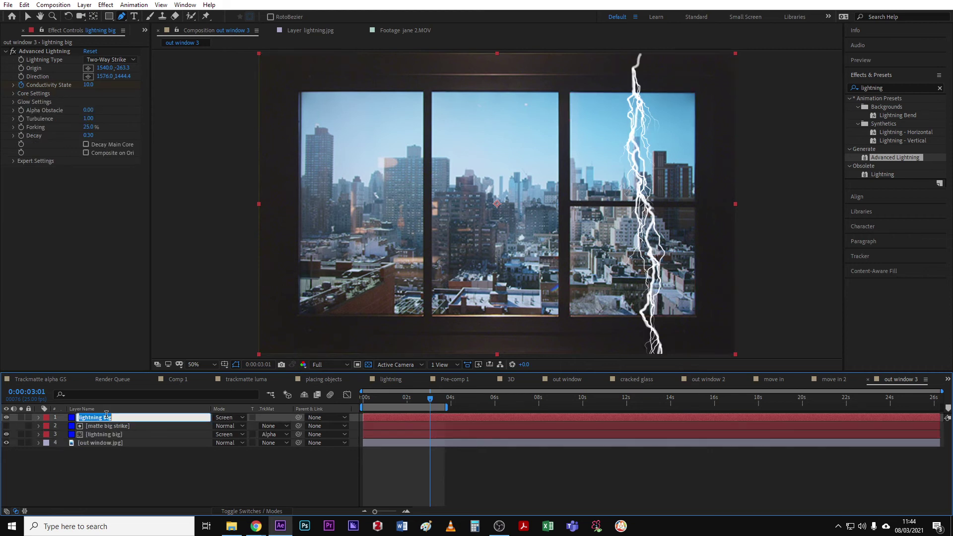
left_click(106, 417)
key("Return")
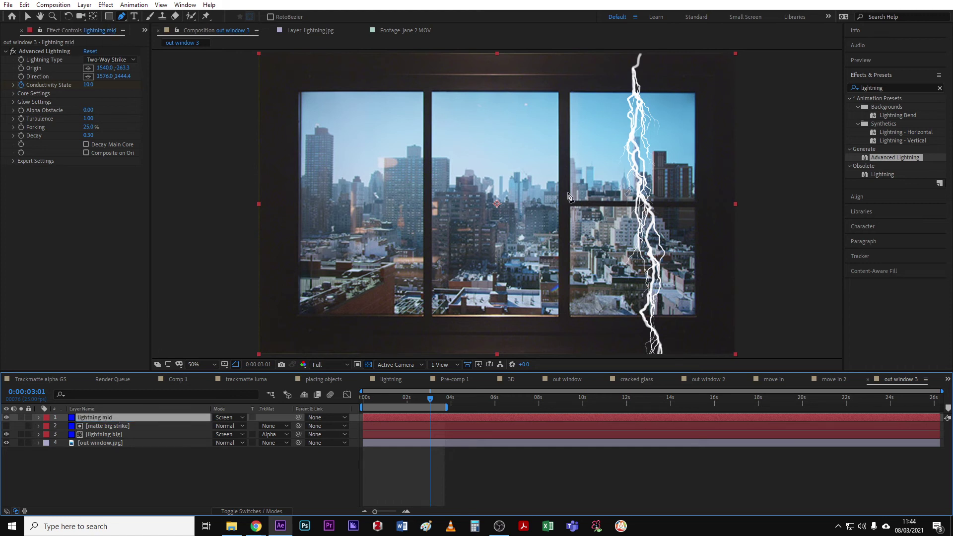
Step: Move lightning mid's bolt into the middle window, with its origin at about 888, -239.3 and direction at 864, 820.4
key("comma")
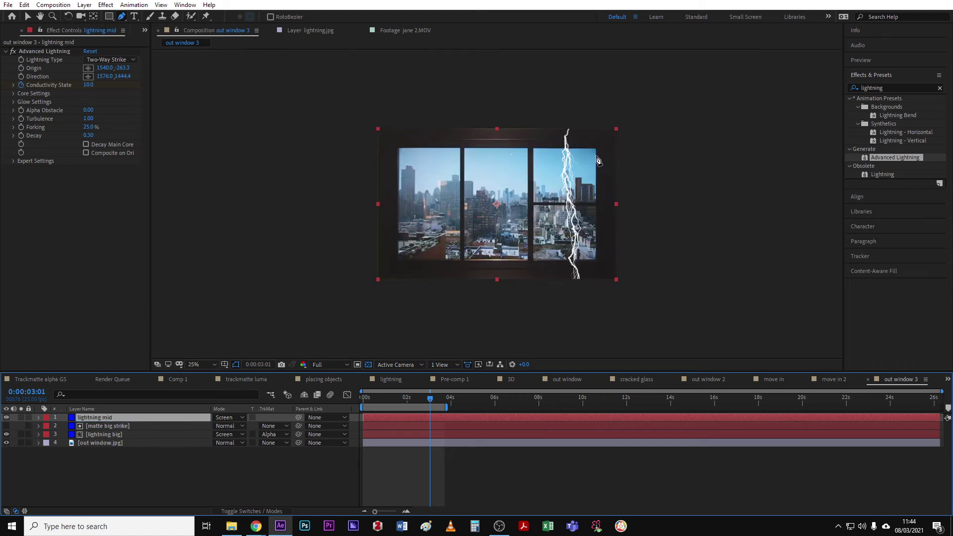
left_click(40, 52)
left_click_drag(569, 98, 498, 97)
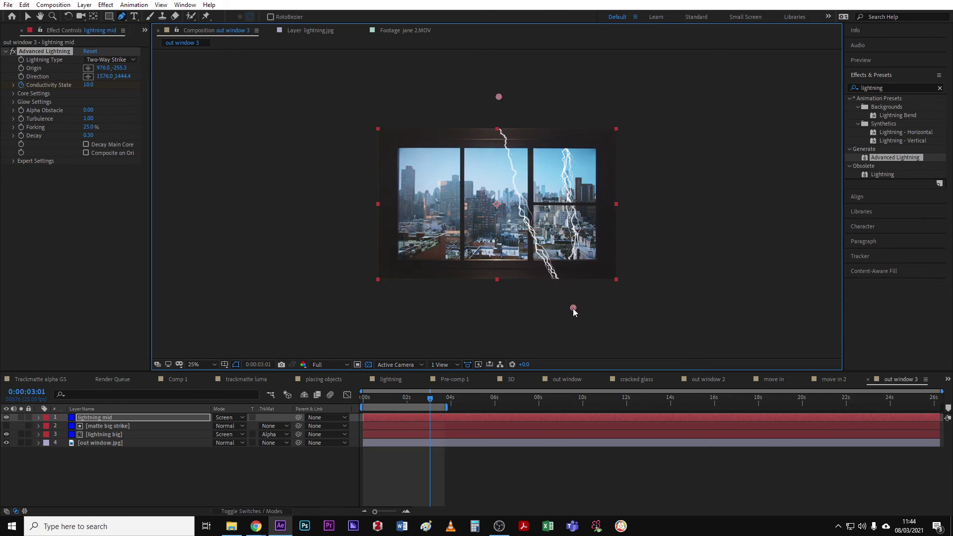
left_click_drag(573, 308, 484, 229)
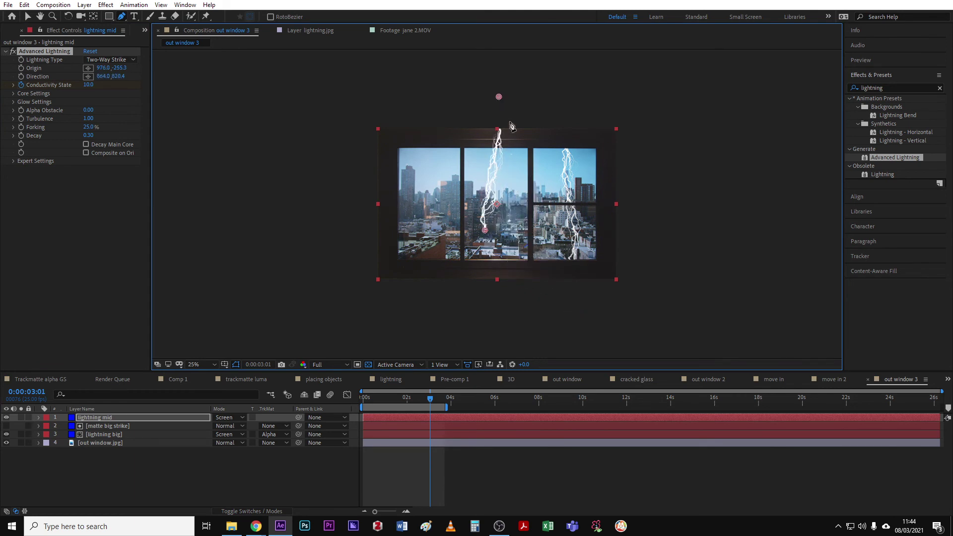
left_click_drag(499, 97, 488, 100)
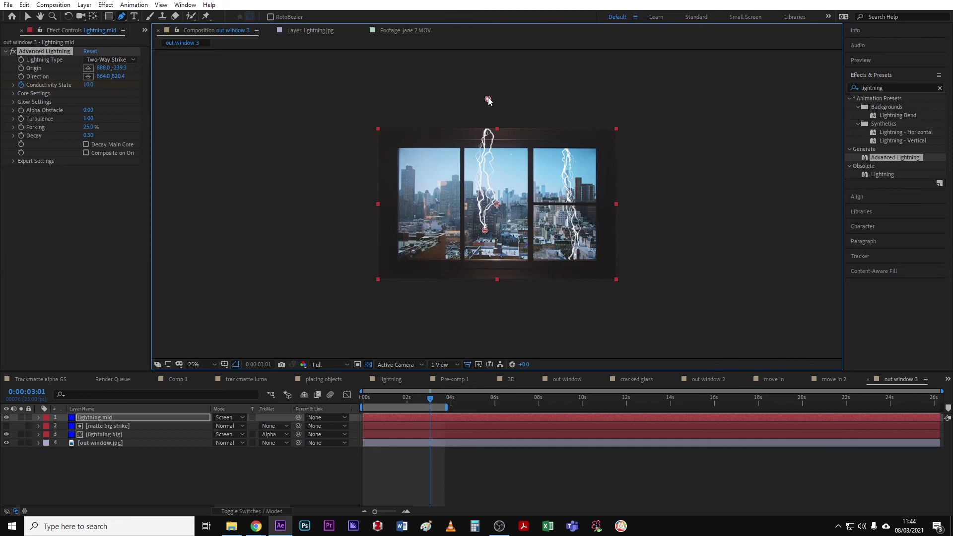
key("period")
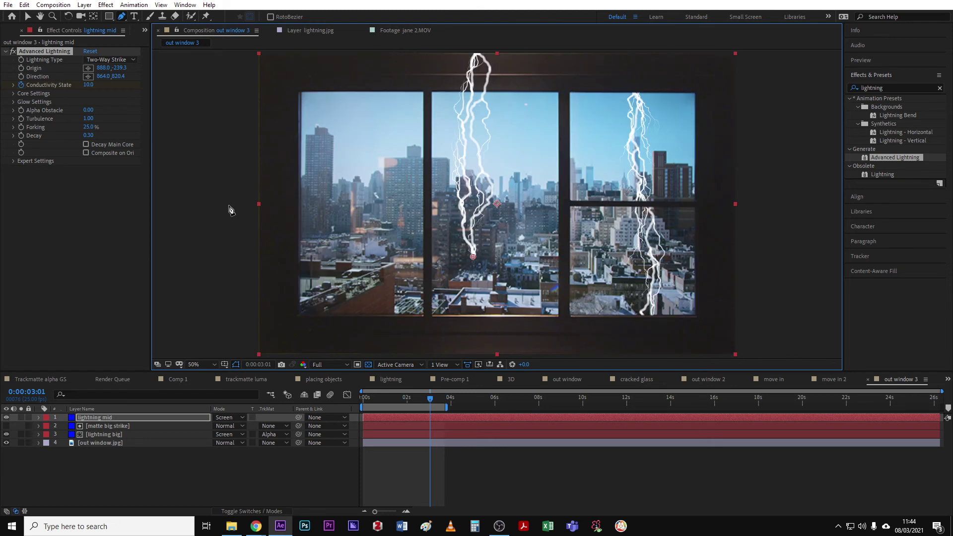
Step: Make the lightning mid bolt thinner and fainter with a core radius of 5.6 and a core opacity of 43%
left_click(13, 94)
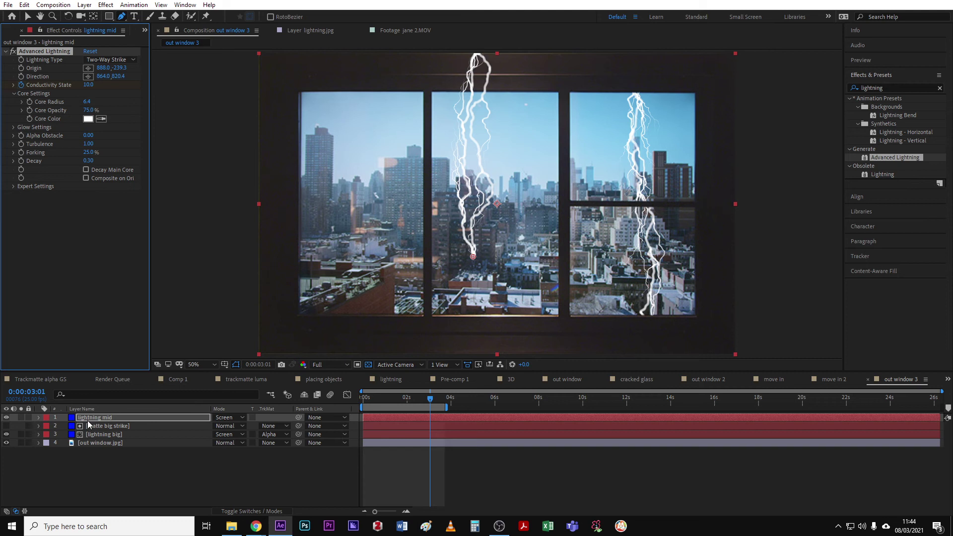
left_click_drag(88, 101, 82, 101)
left_click(13, 186)
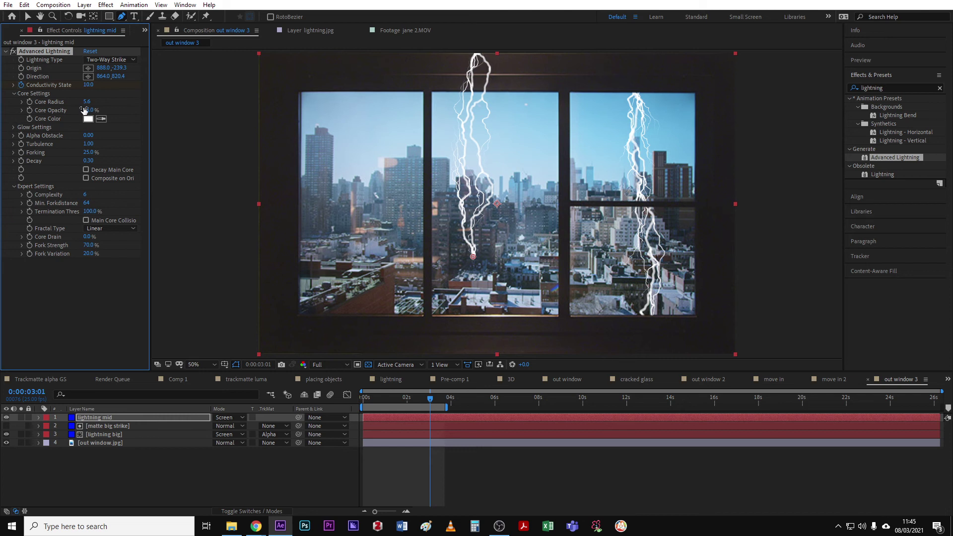
left_click_drag(88, 109, 75, 112)
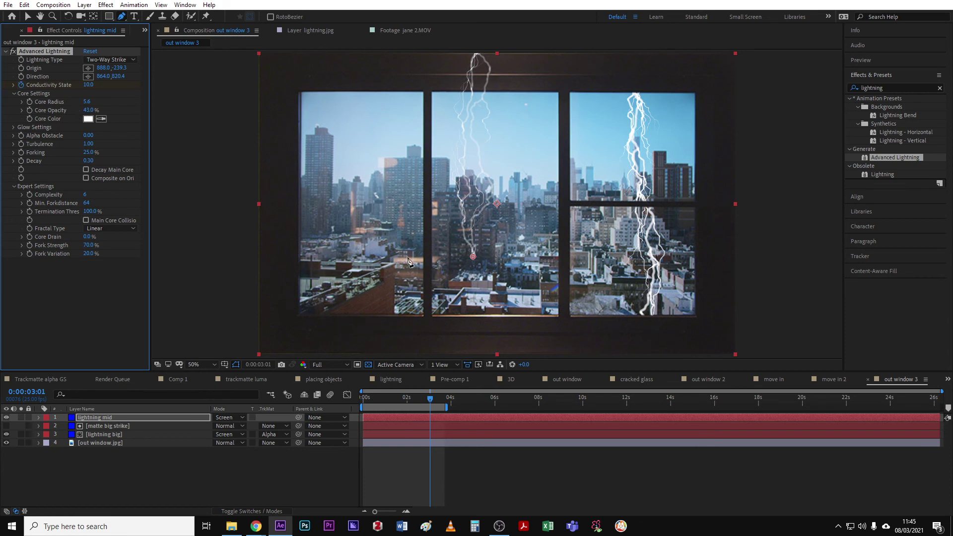
Step: Create a comp-size solid named matte mid above the lightning mid layer and hide it
right_click(110, 464)
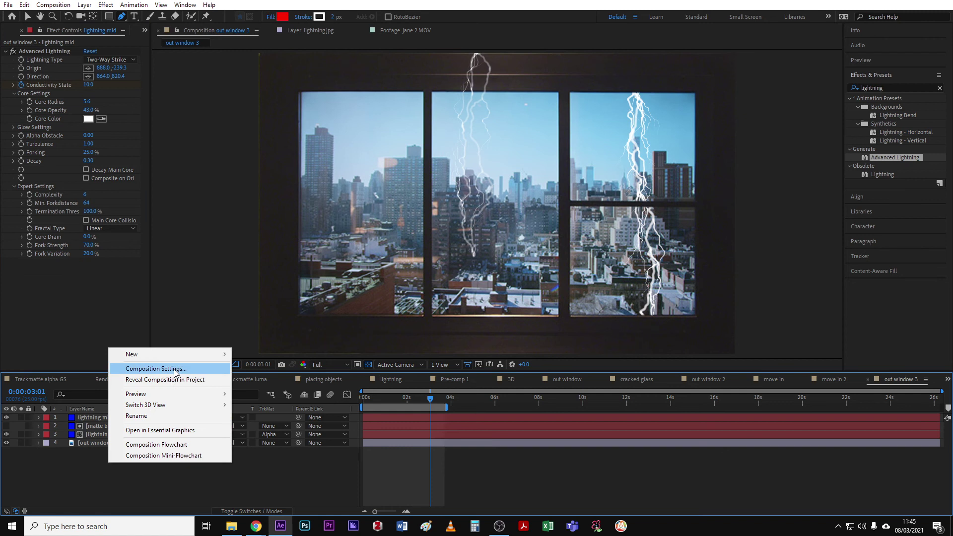
mouse_move(174, 358)
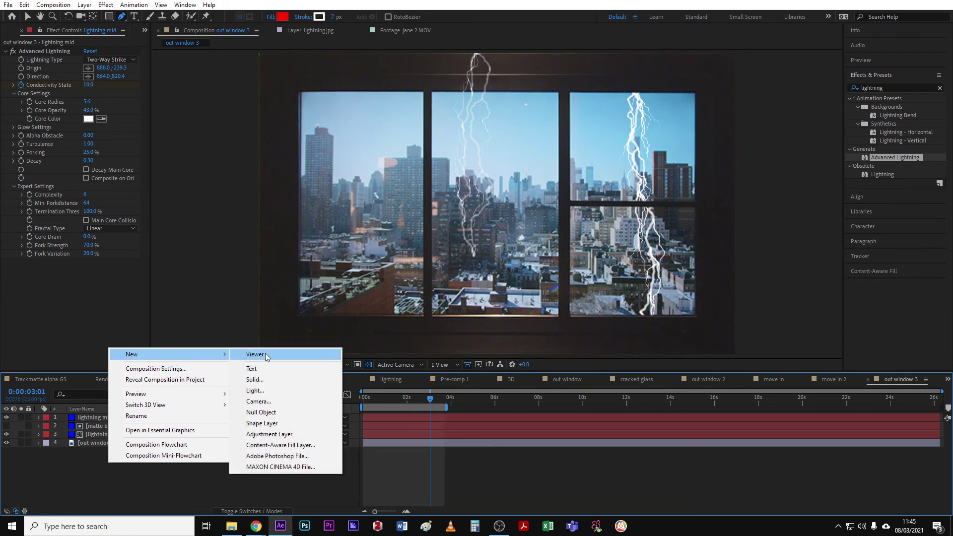
left_click(266, 380)
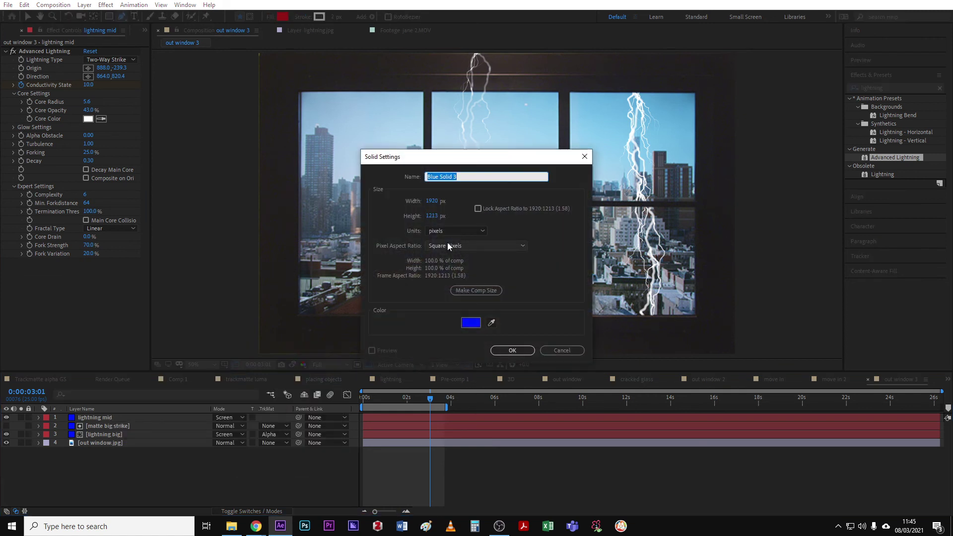
type("matte mid")
key("Return")
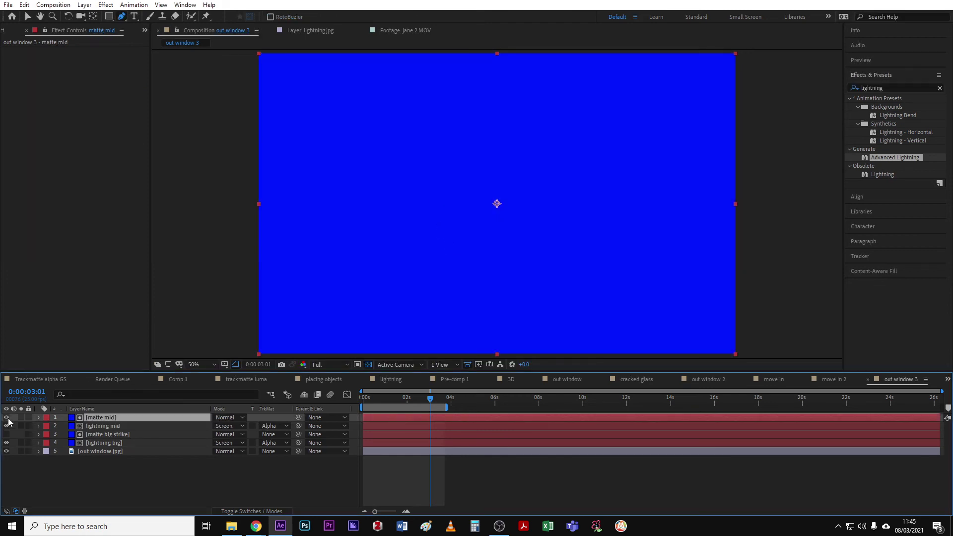
left_click(6, 417)
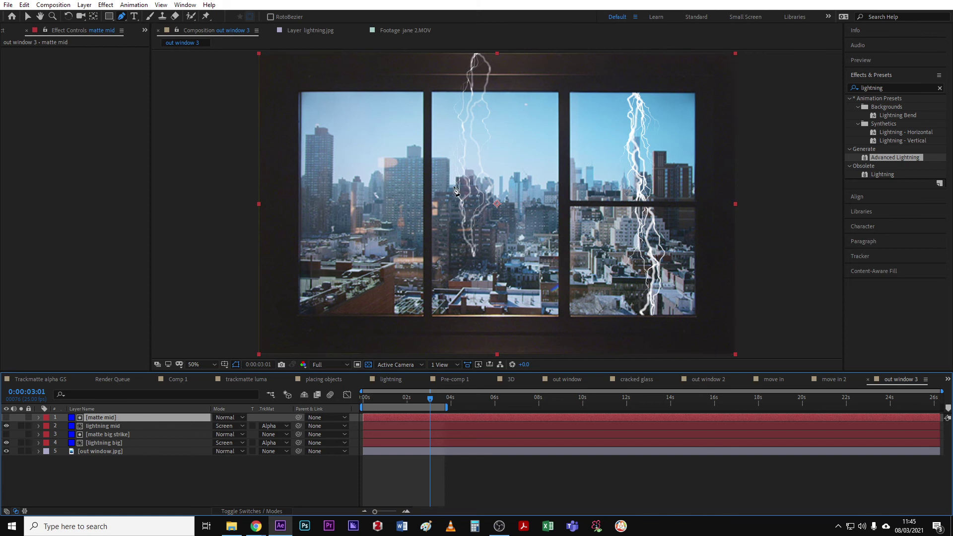
Step: Start a mask on matte mid along the rooftop and up the edge of the tall building in the middle window
key("slash")
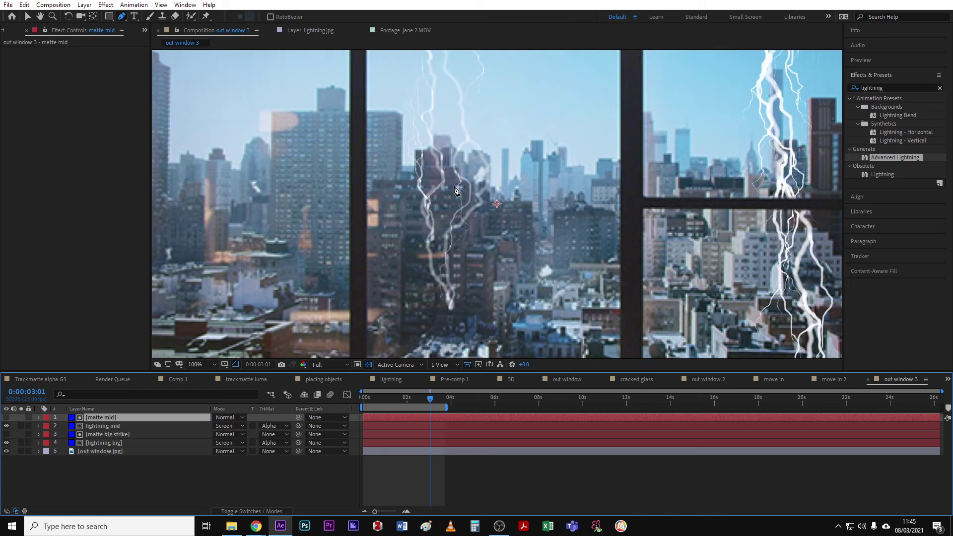
left_click(389, 180)
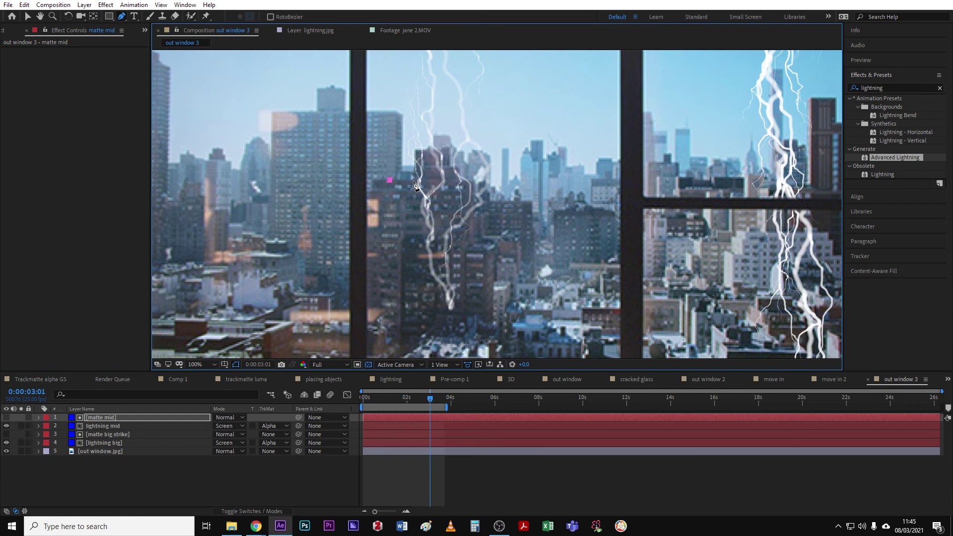
left_click(414, 180)
left_click(415, 148)
left_click(460, 151)
key("super")
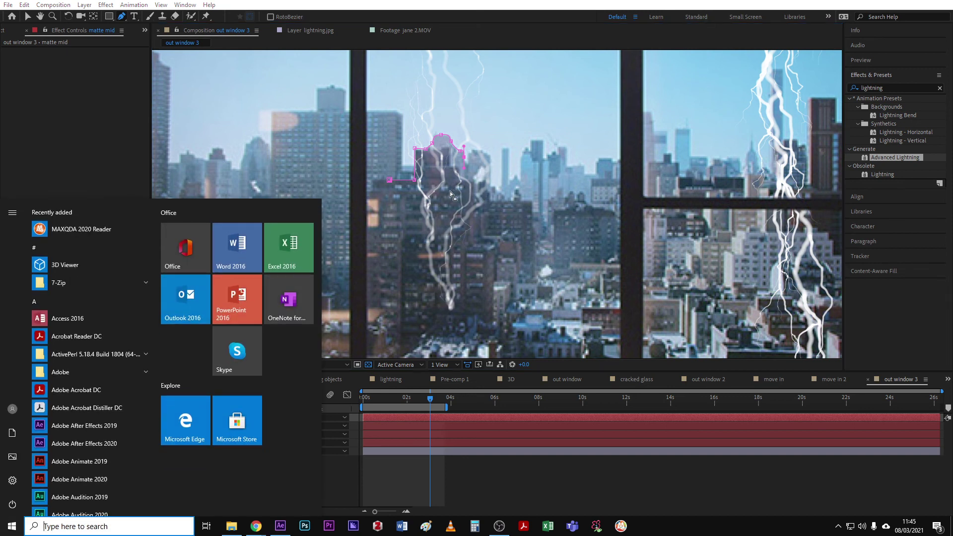
key("Escape")
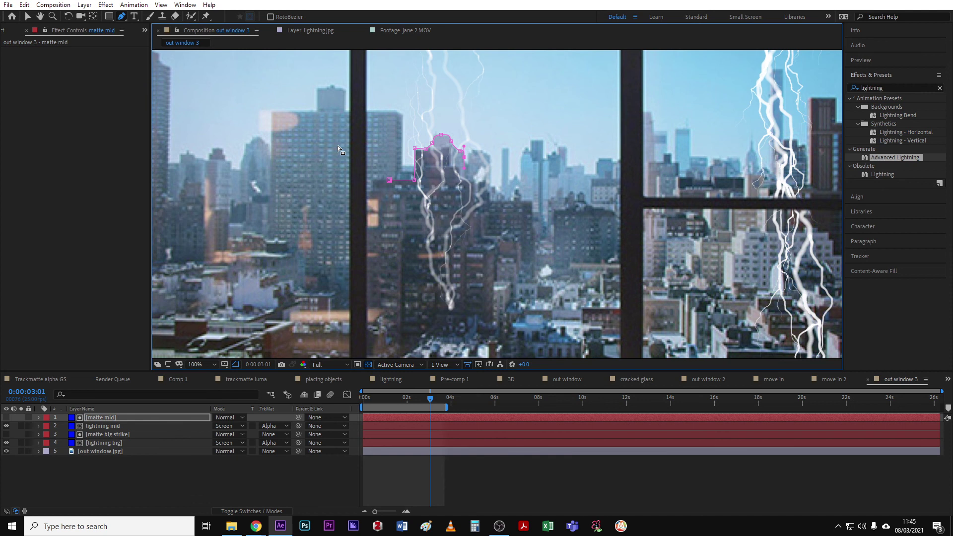
key("ctrl+z")
key("ctrl+z")
key("ctrl+z")
key("ctrl+z")
key("ctrl+z")
Step: Continue the matte mid mask across the tall building's roof and down its stepped right-hand edge to the lower rooftops
left_click(427, 149)
left_click(439, 149)
left_click(452, 147)
left_click(458, 167)
left_click(471, 181)
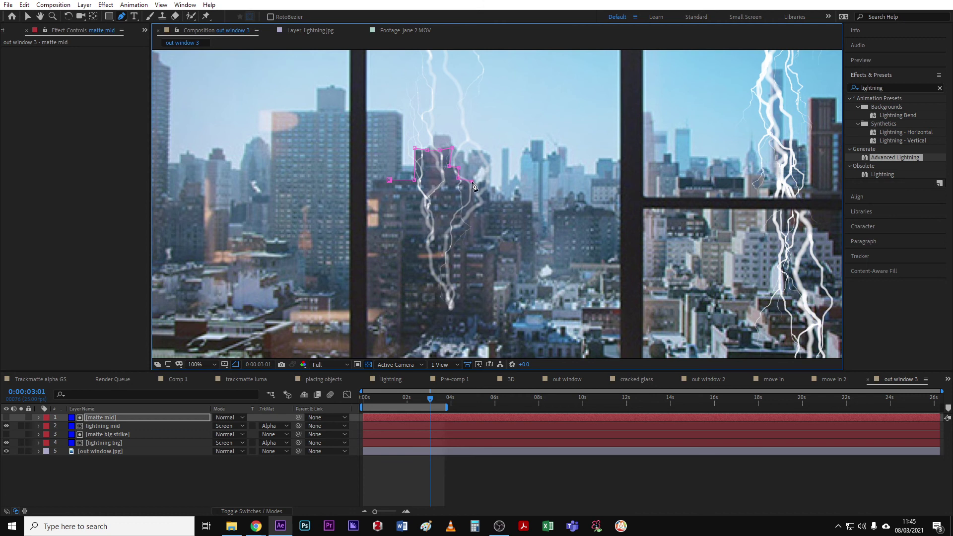
left_click(473, 215)
left_click(484, 235)
left_click(494, 243)
left_click(495, 296)
Step: Close the matte mid mask around the sky area, following the middle window pane's frame back to the starting point
scroll(568, 292, "down", 2)
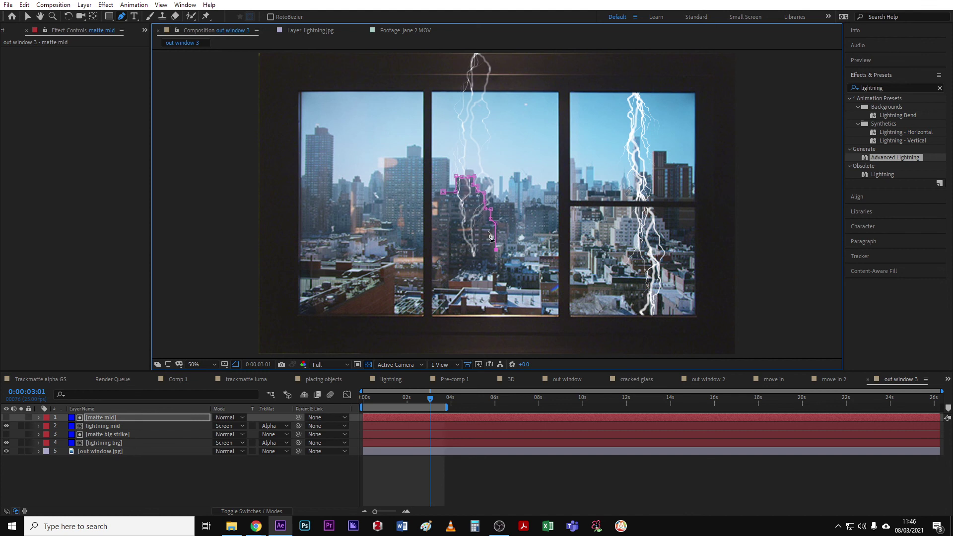
left_click(558, 251)
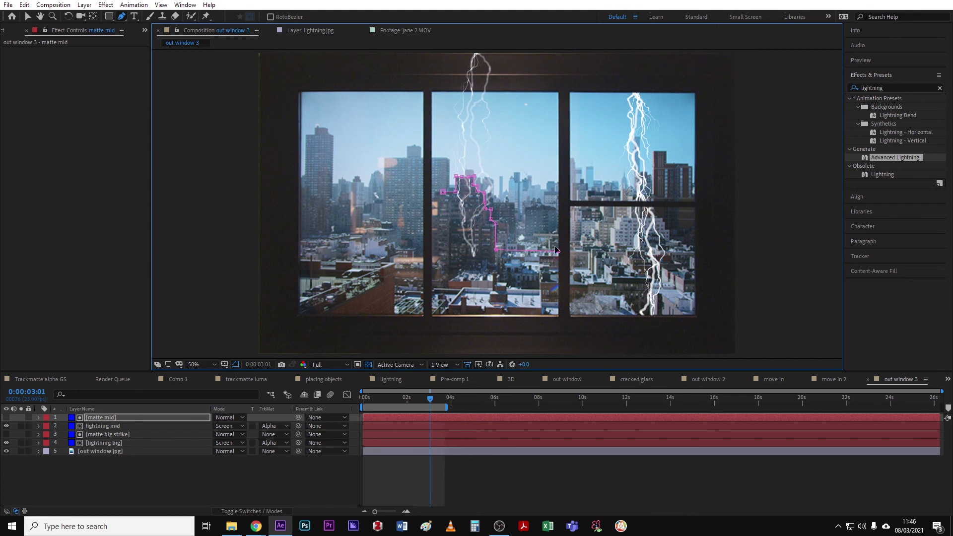
left_click(558, 92)
left_click(432, 92)
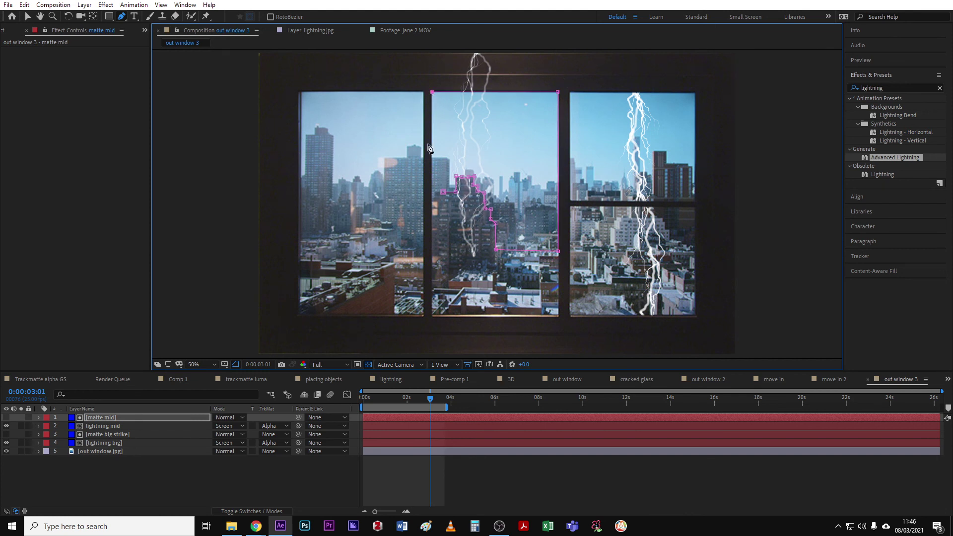
left_click(431, 193)
left_click(443, 192)
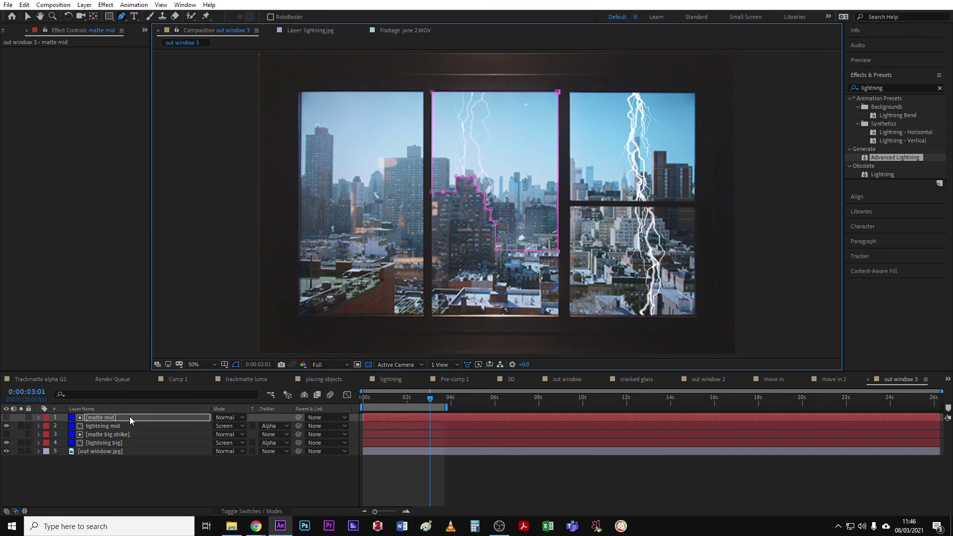
left_click(112, 419)
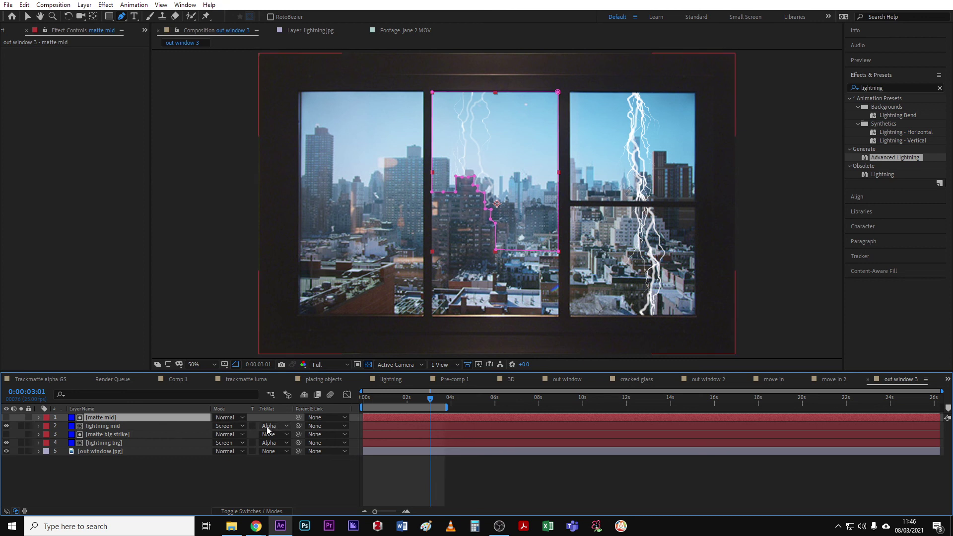
left_click(131, 443)
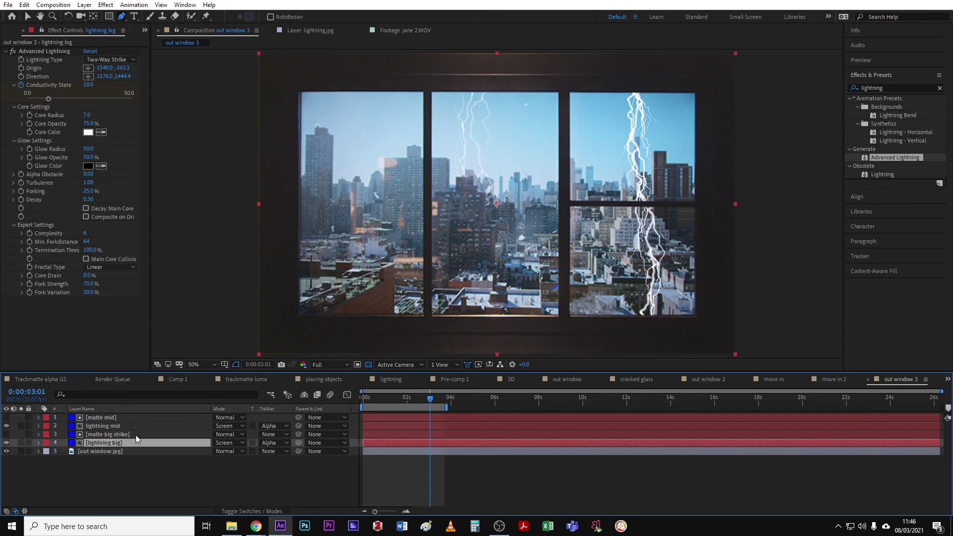
left_click(133, 428)
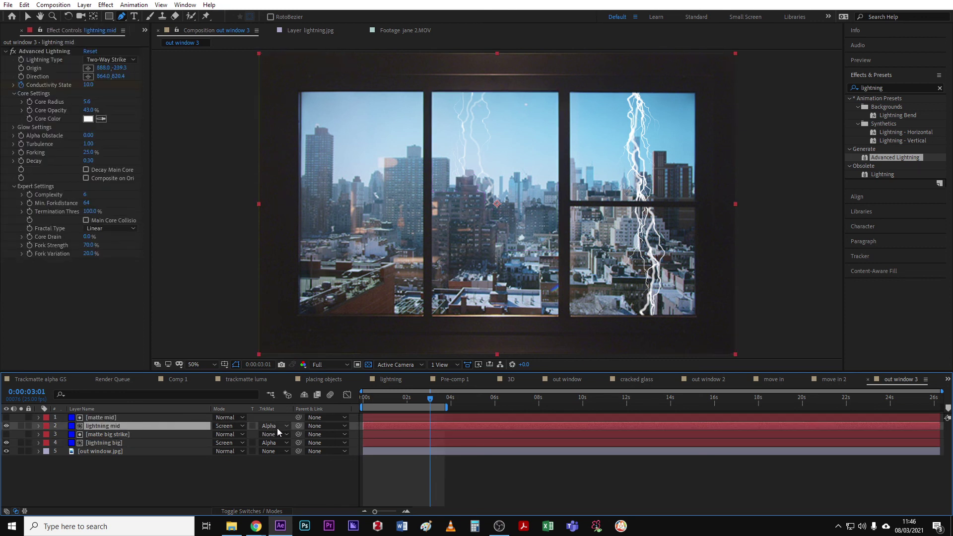
Step: Set the matte mid layer's mask feather to 3 pixels
left_click(135, 415)
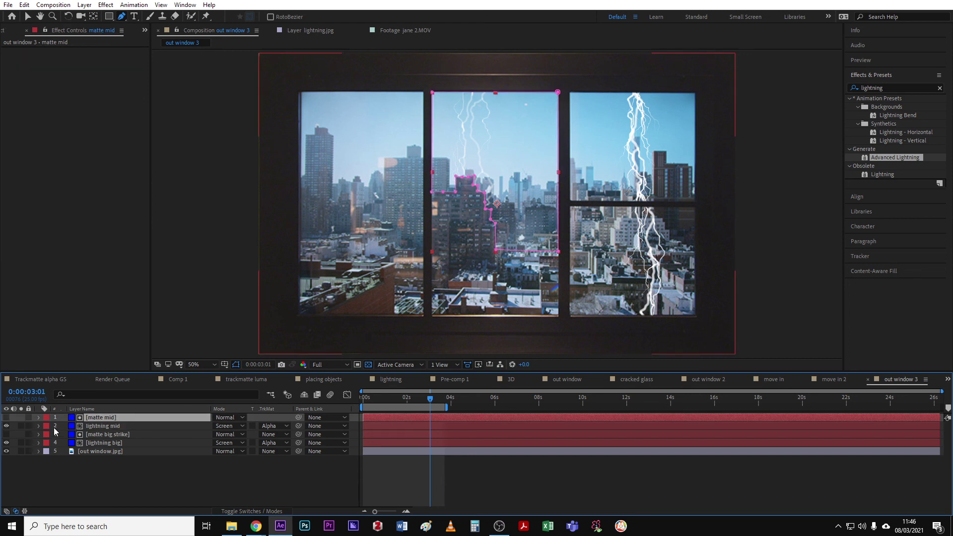
key("f")
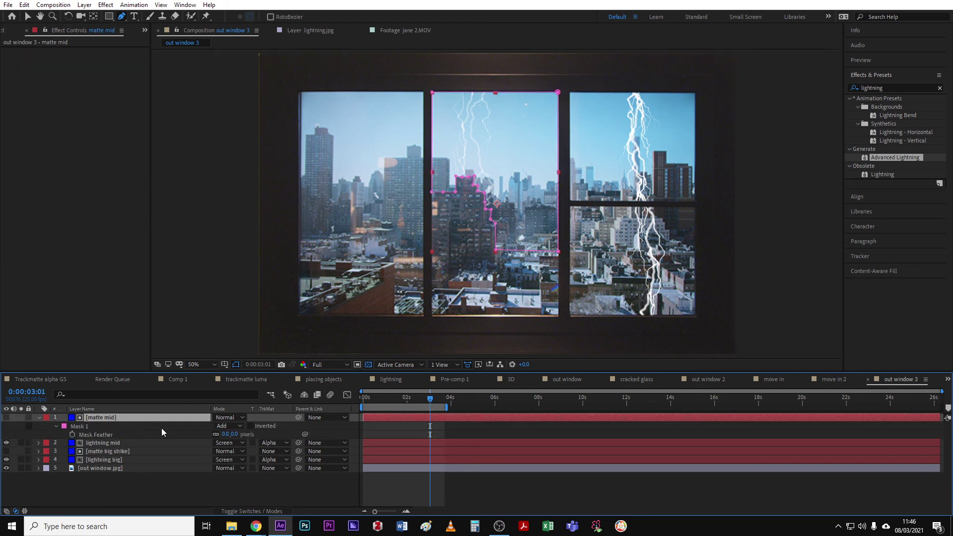
left_click(225, 434)
type("3")
key("Return")
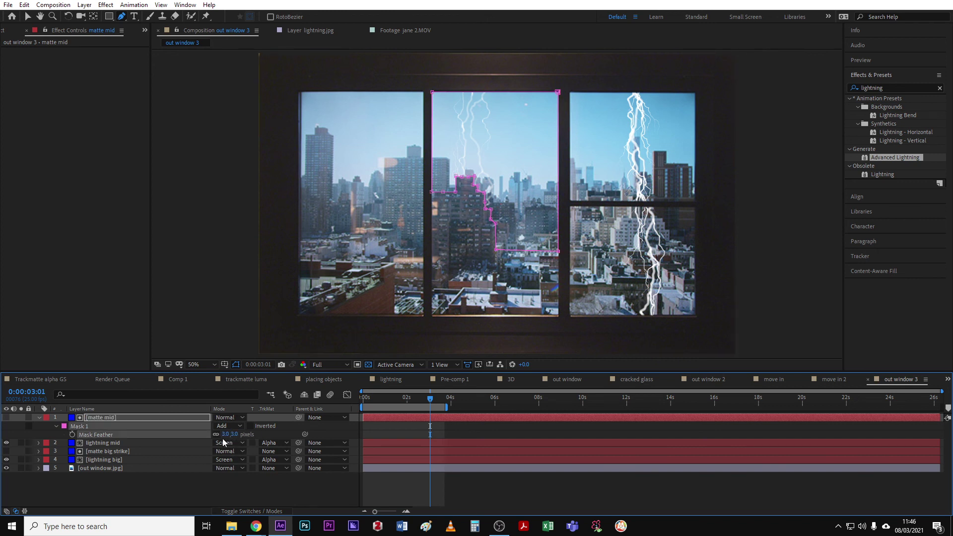
Step: Scrub through the first seconds to check the masked middle strike, then collapse matte mid and select lightning mid
left_click(457, 492)
left_click_drag(392, 398, 384, 398)
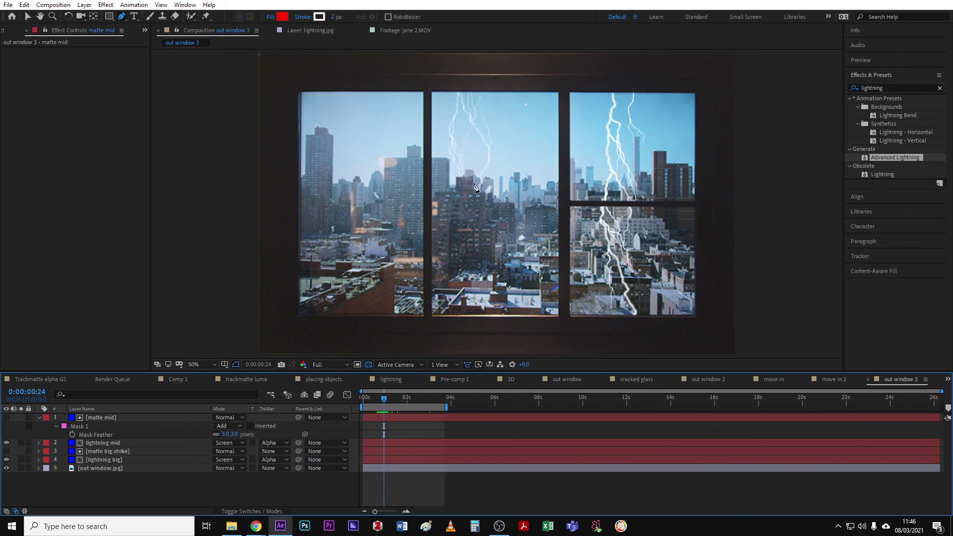
left_click(392, 398)
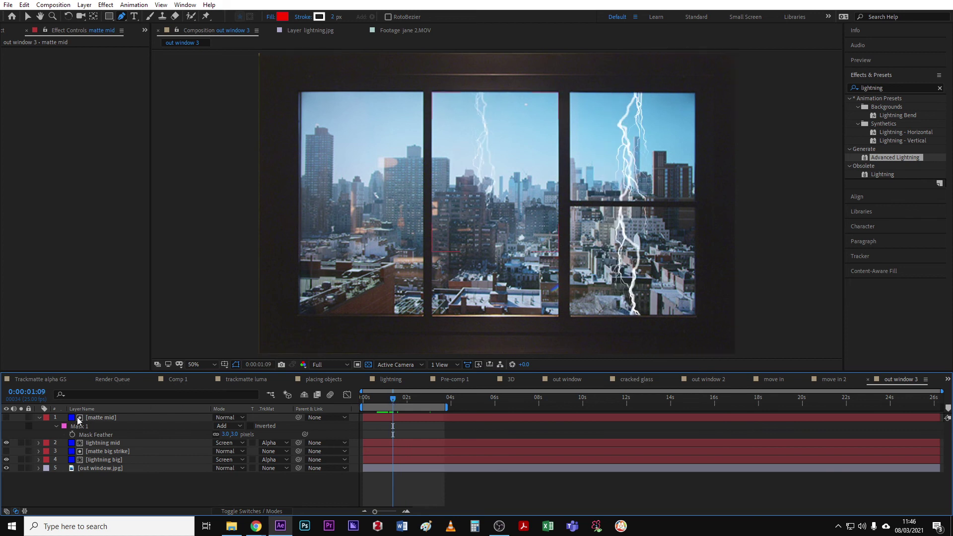
left_click(39, 417)
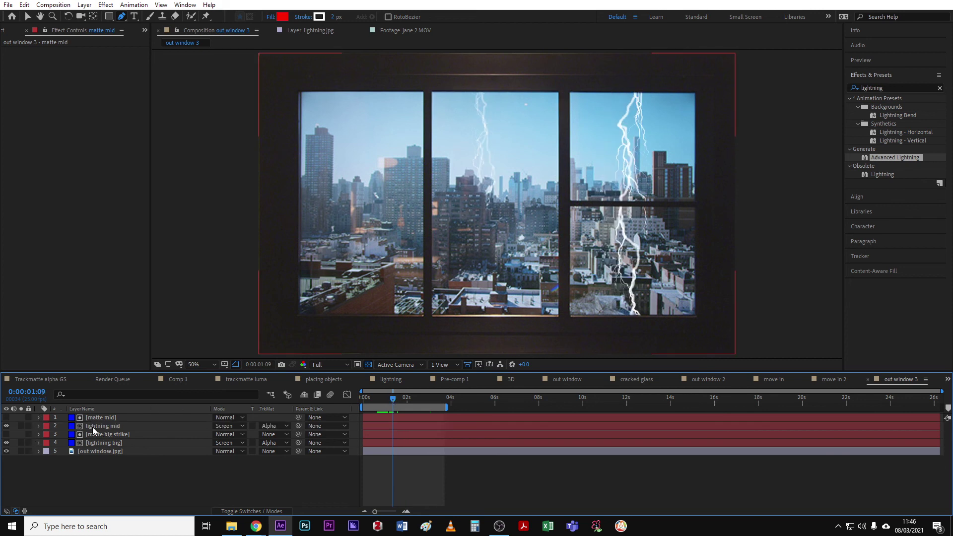
left_click(97, 426)
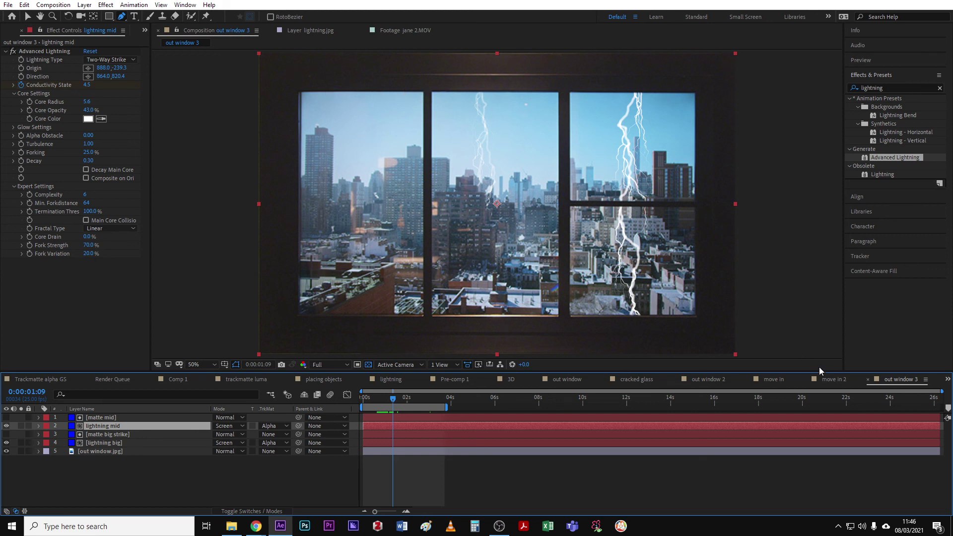
Step: Open the move in composition and preview its three-window lightning from about 0:00:00:11
left_click(772, 379)
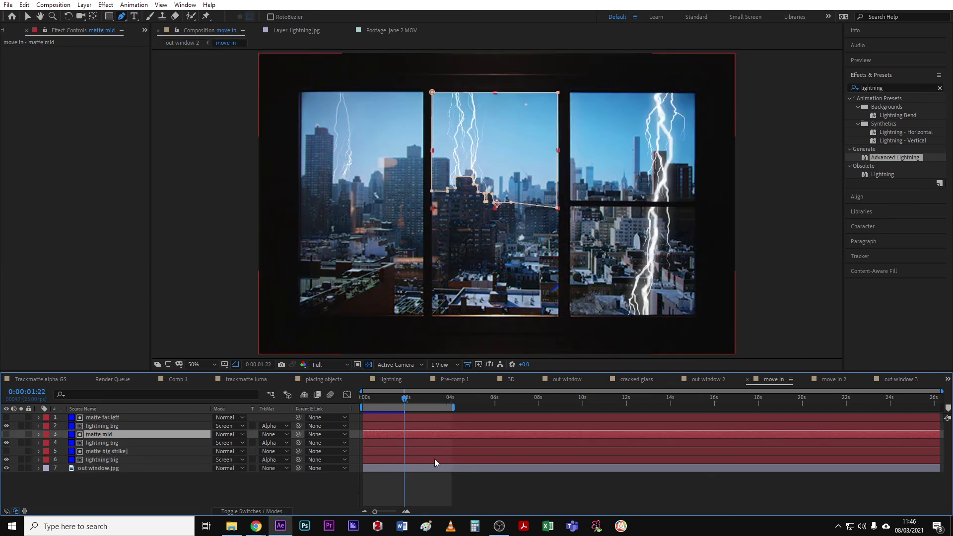
left_click_drag(405, 401, 373, 406)
key("space")
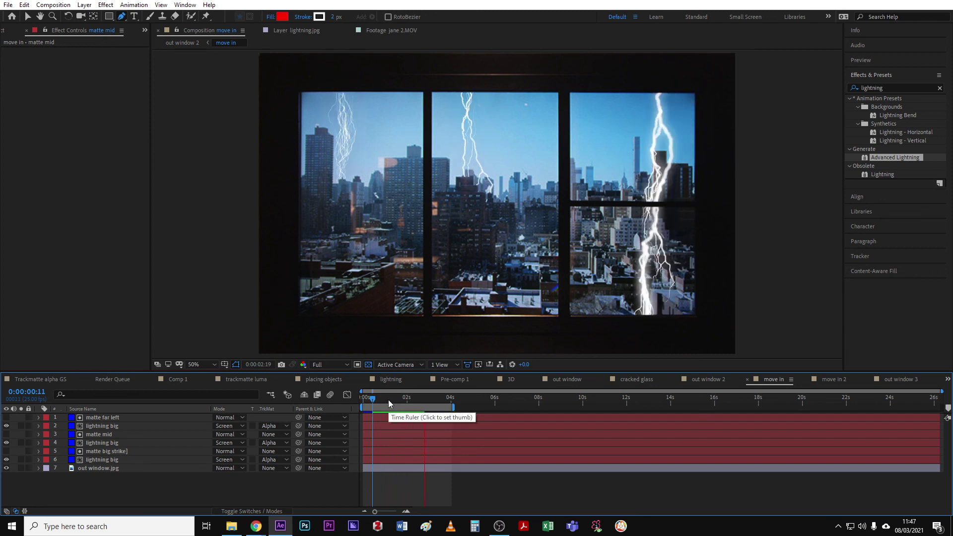
key("space")
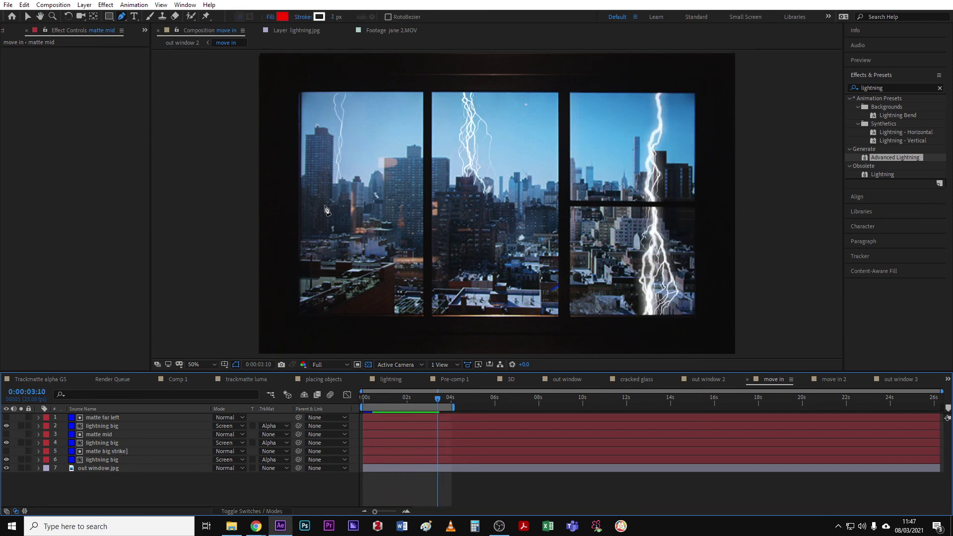